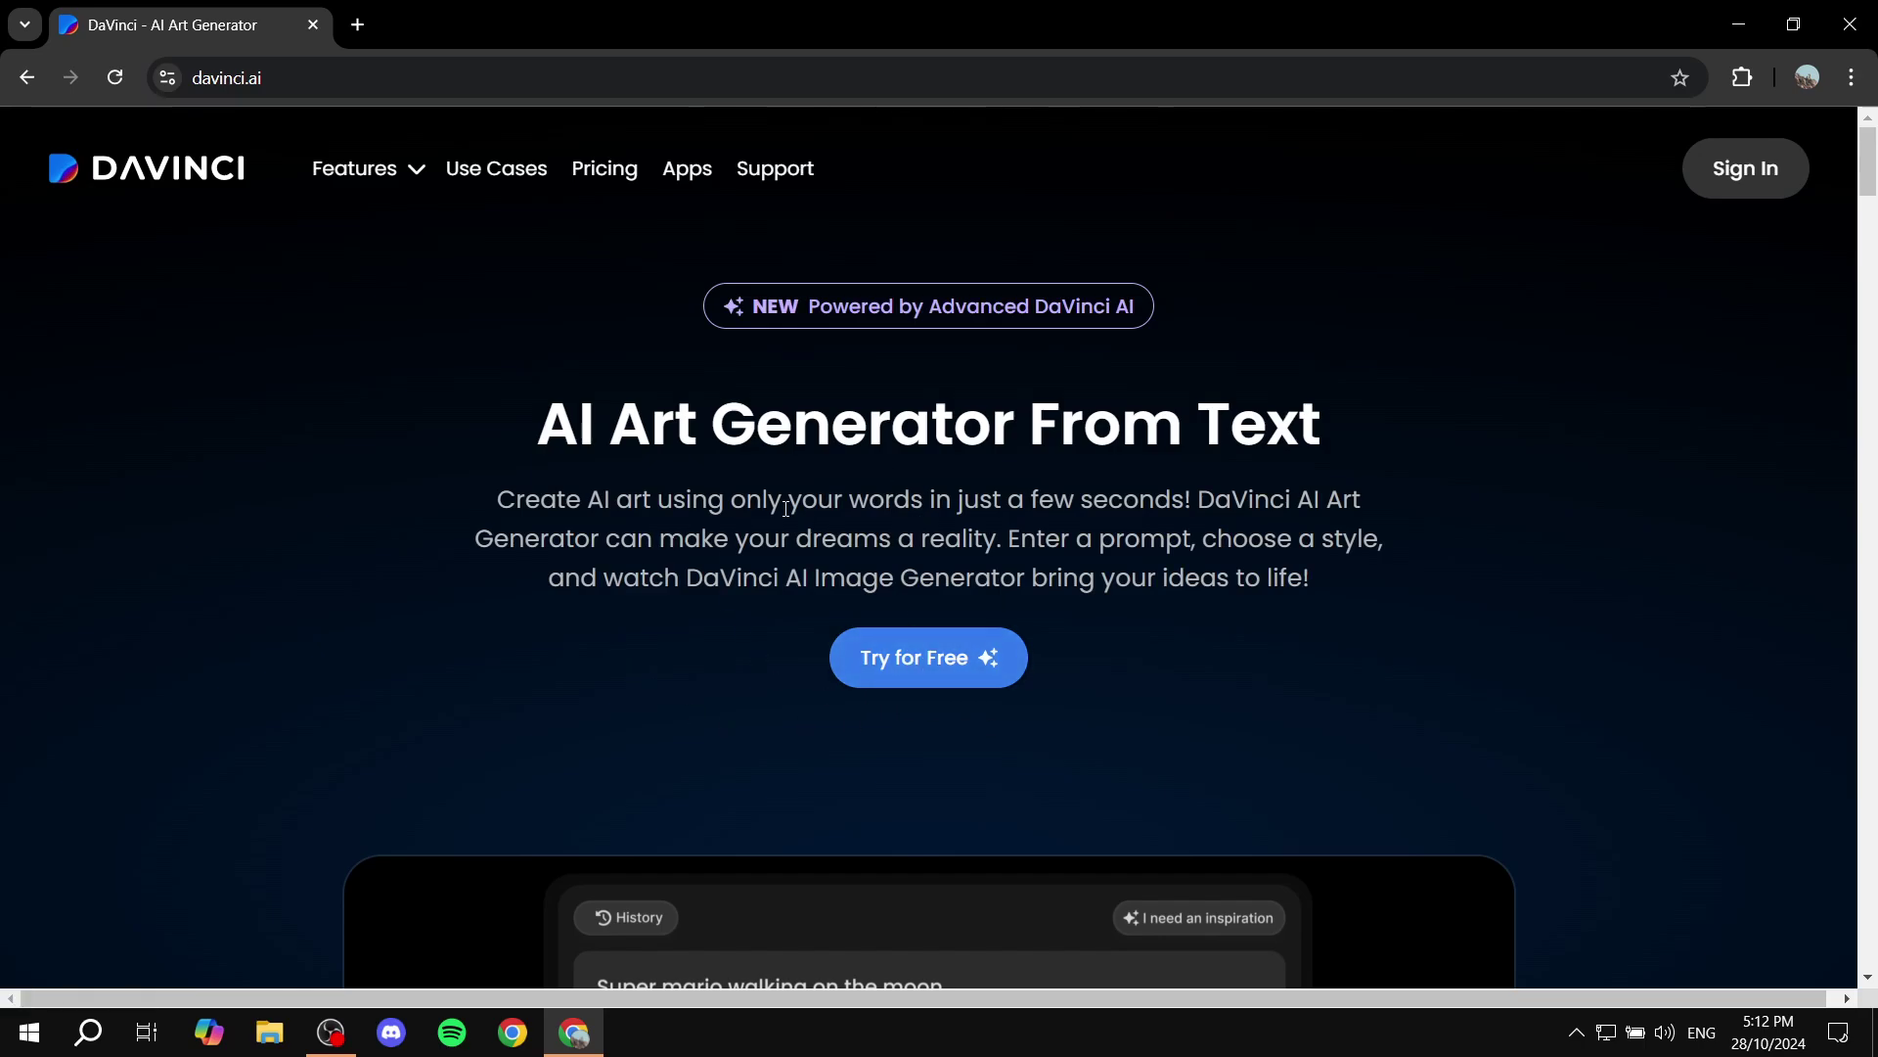
- Start the free sign-up from the home page and look over the Pro plan pricing page
{"action": "left_click", "coordinate": [601, 181]}
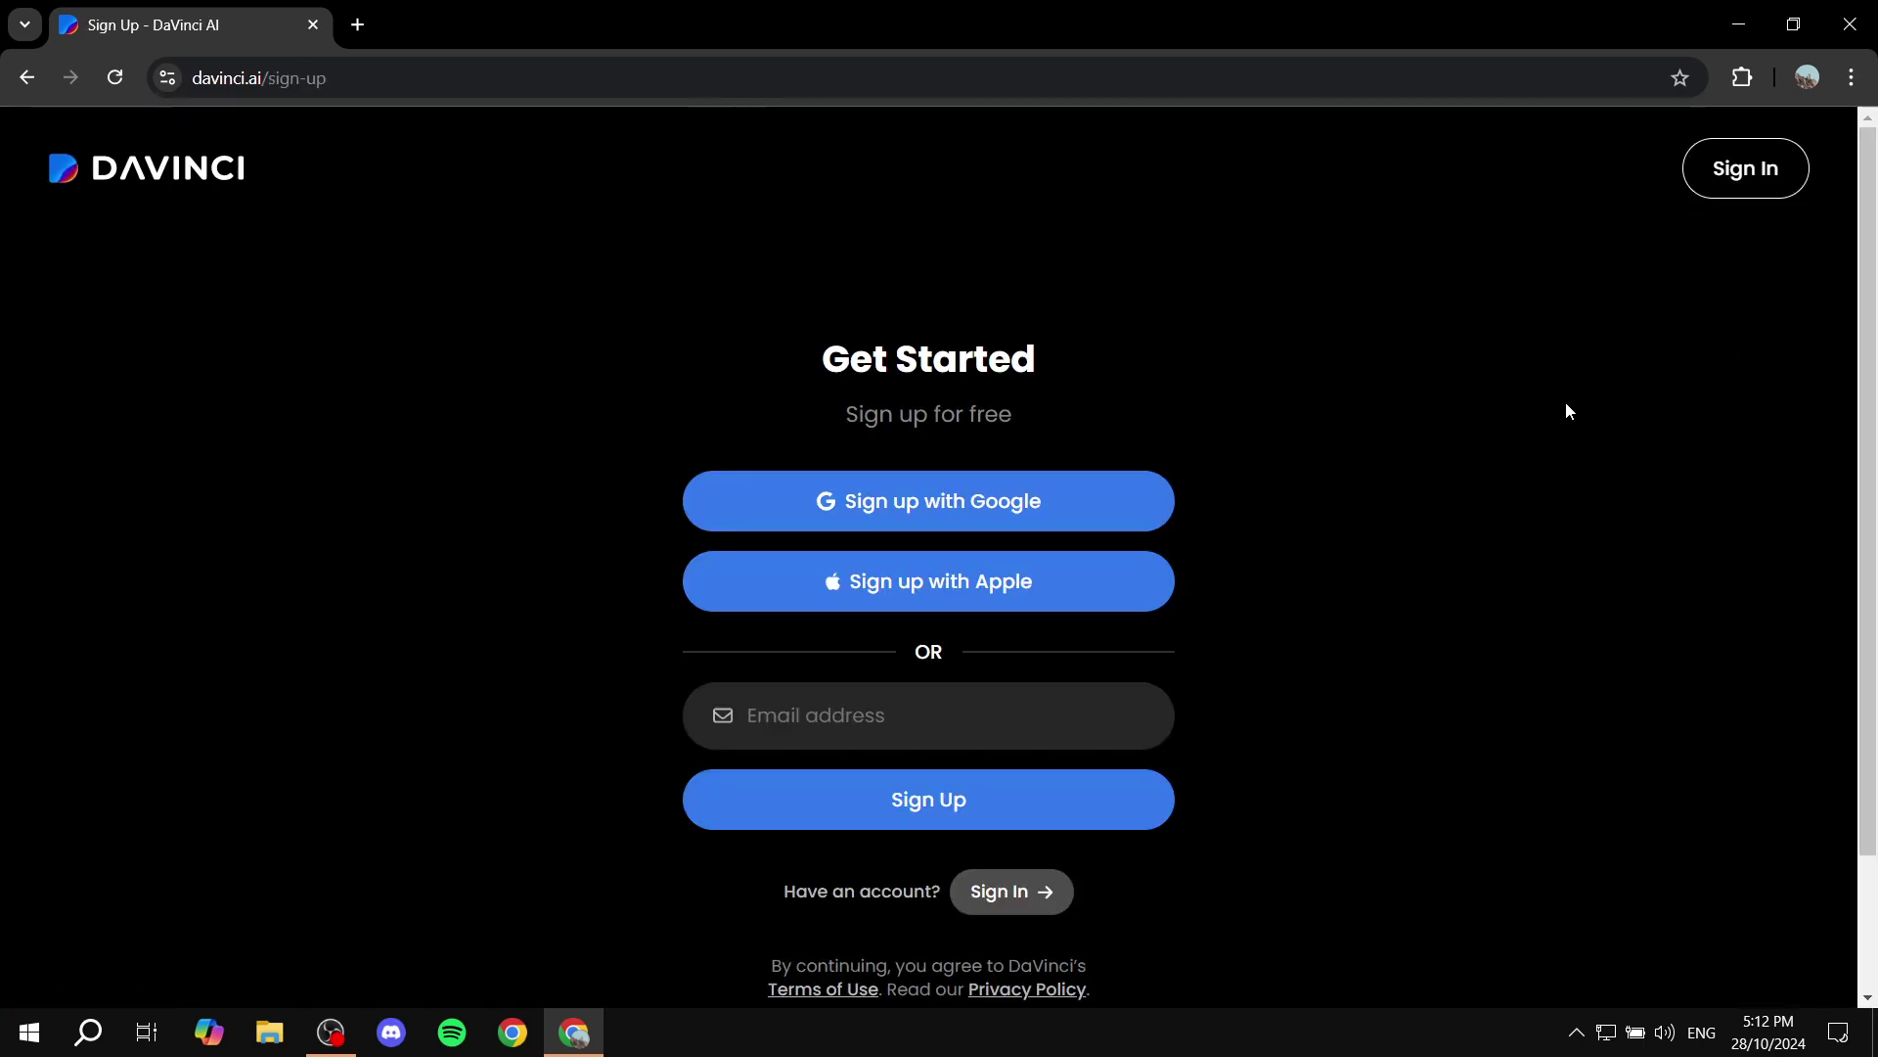
{"action": "scroll", "coordinate": [1530, 472], "scroll_direction": "down", "scroll_amount": 2}
{"action": "scroll", "coordinate": [1510, 483], "scroll_direction": "up", "scroll_amount": 2}
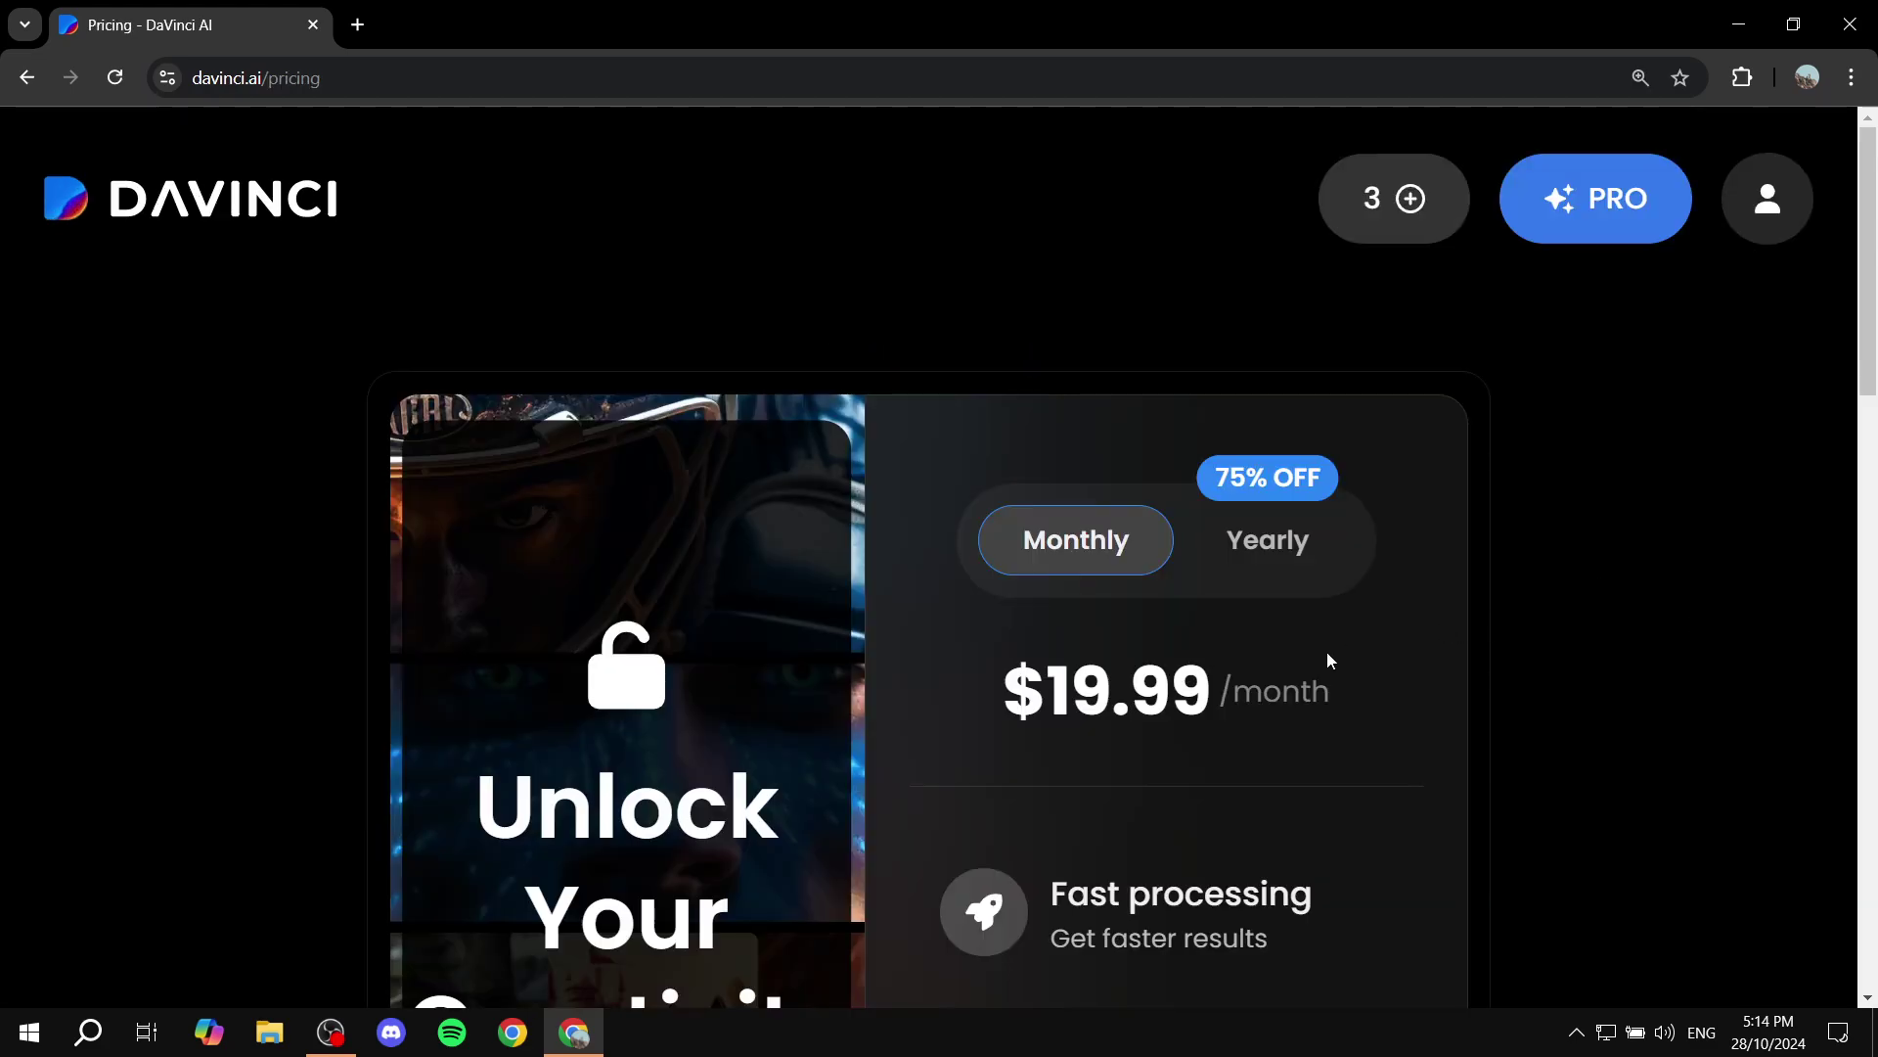
- Switch the Pro plan to yearly billing, showing $59.99/year instead of $19.99/month
{"action": "left_click_drag", "start_coordinate": [1005, 709], "coordinate": [1341, 705]}
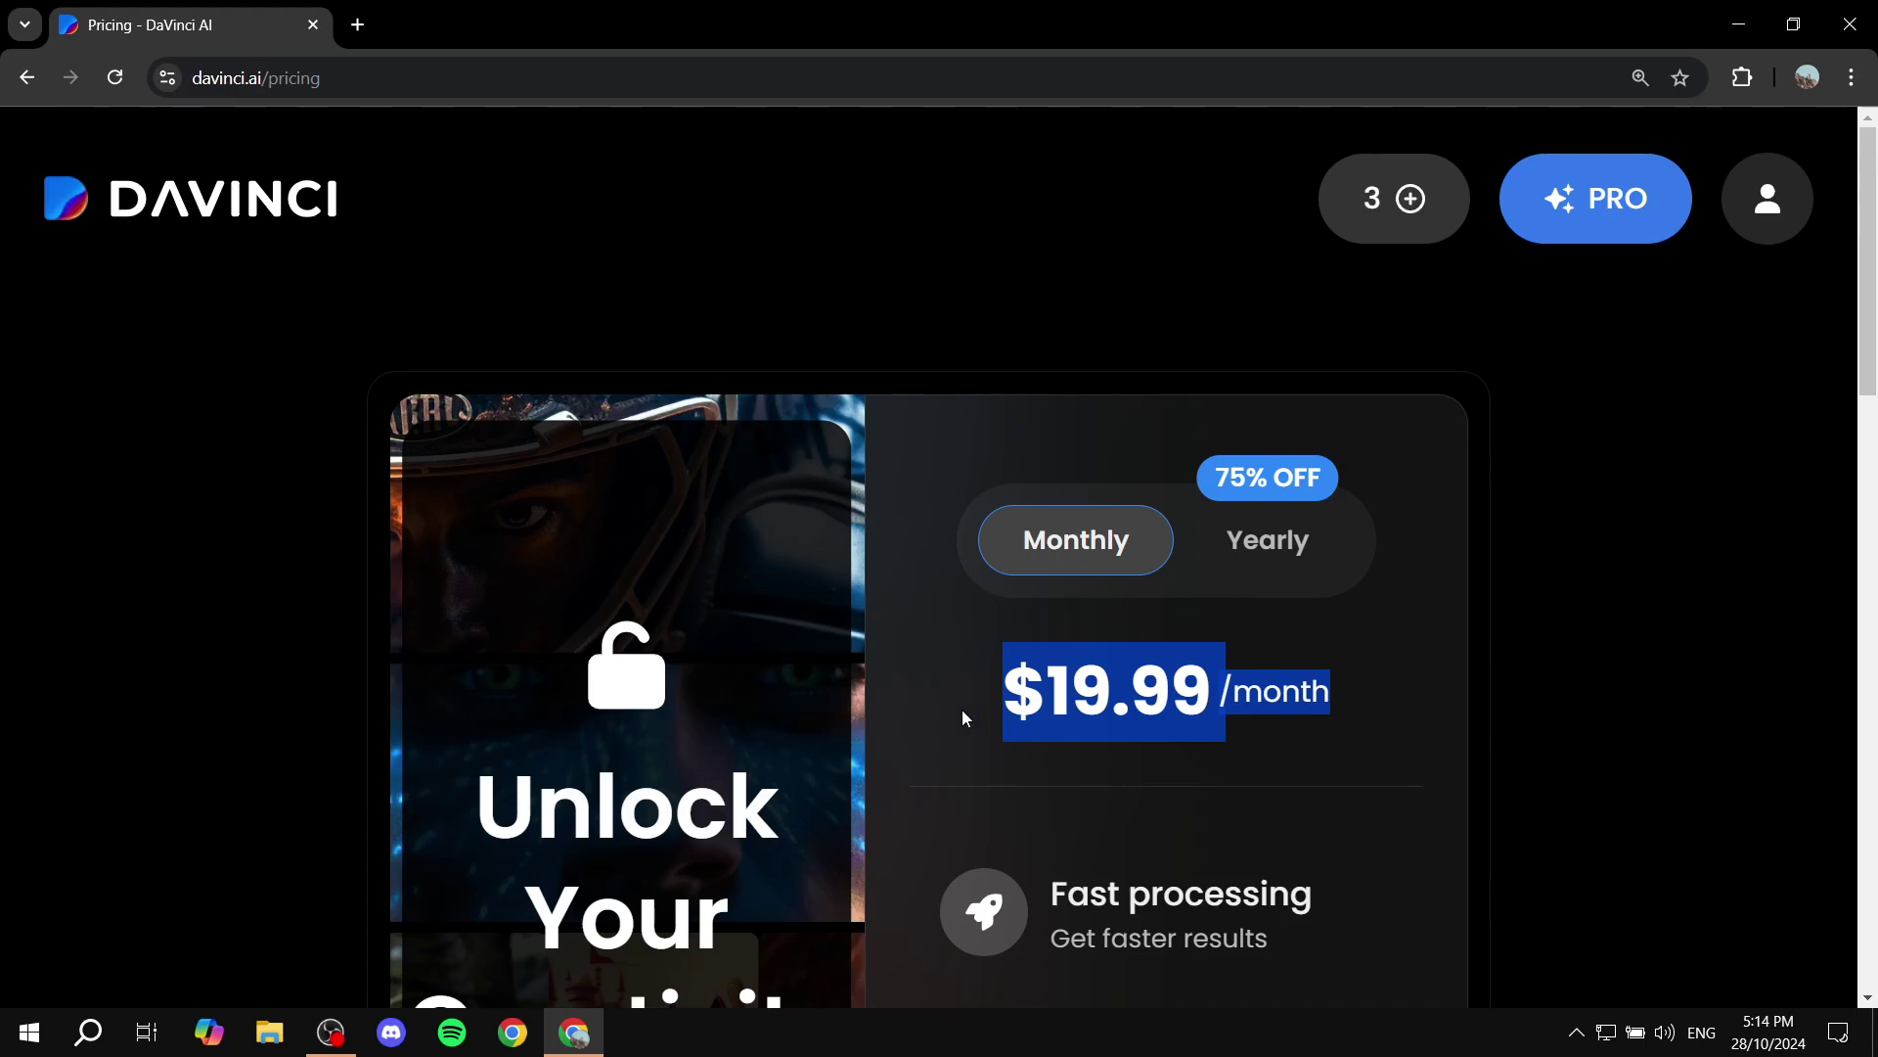
{"action": "left_click", "coordinate": [1346, 645]}
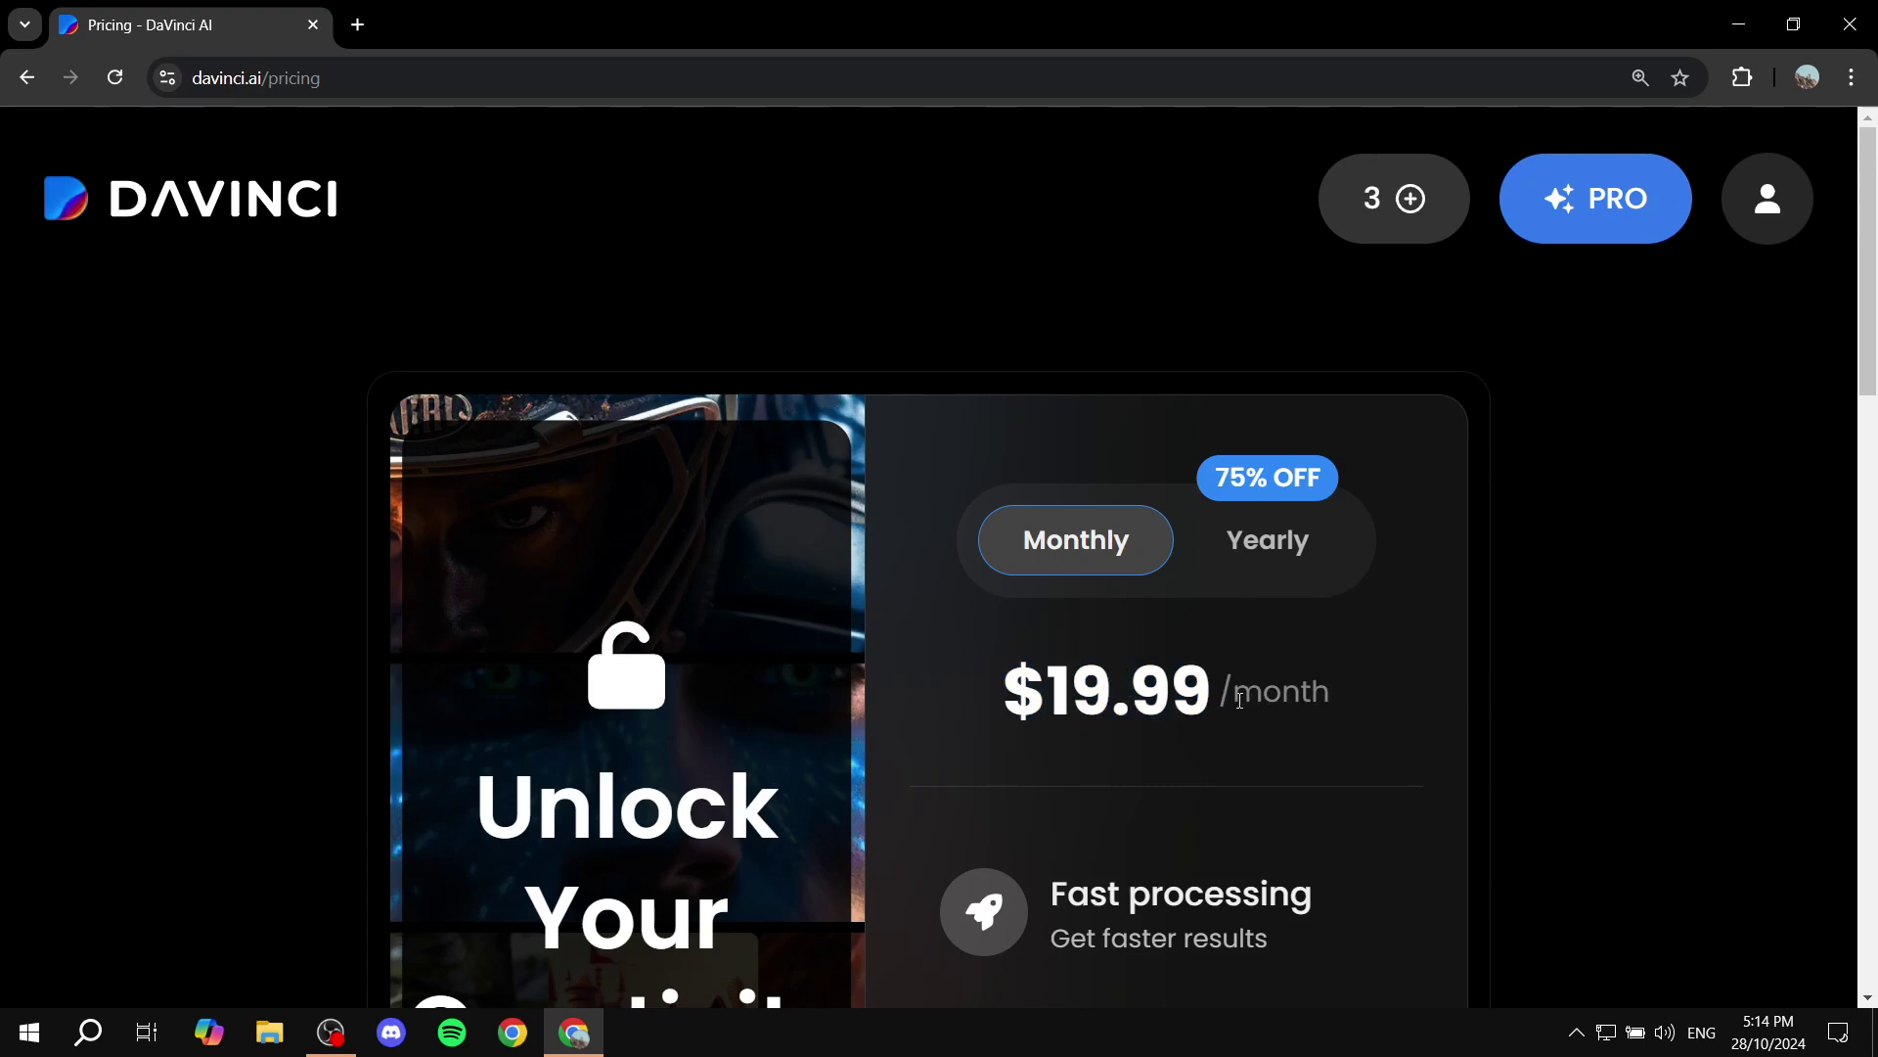
{"action": "left_click", "coordinate": [1270, 556]}
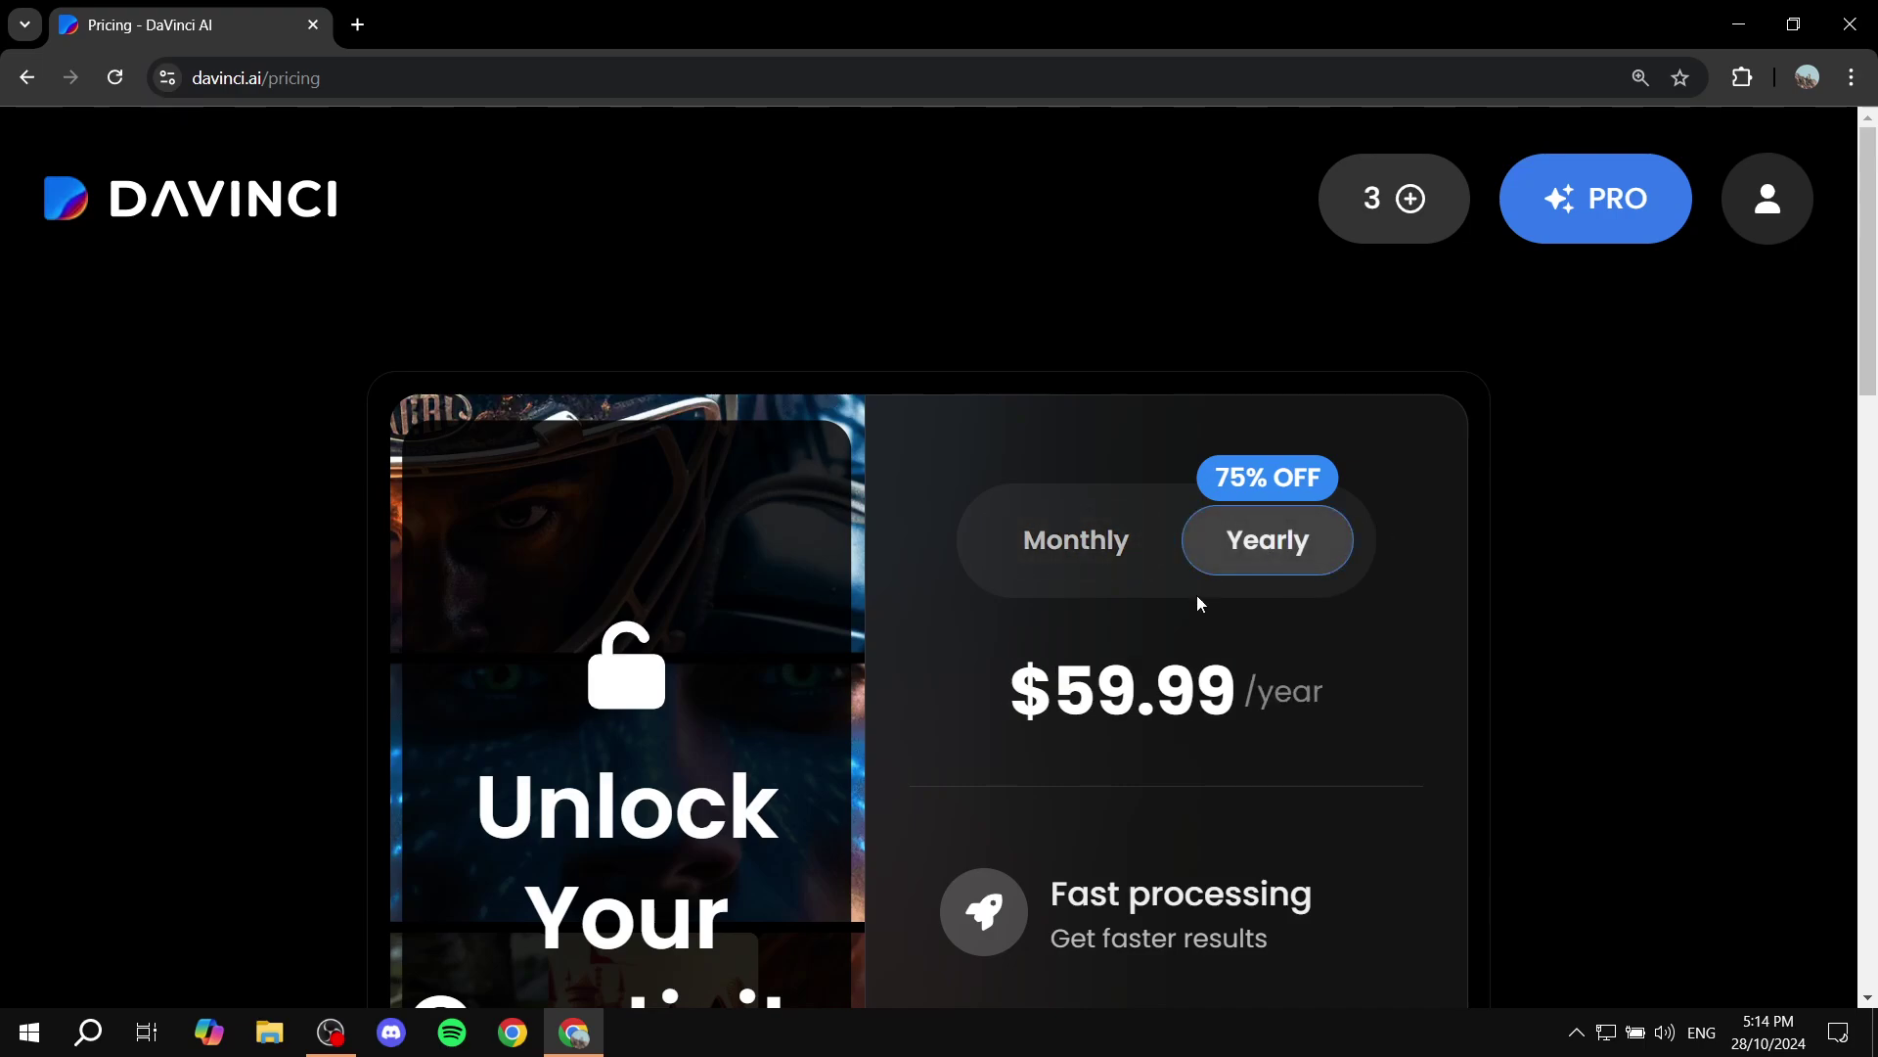
{"action": "left_click_drag", "start_coordinate": [1049, 700], "coordinate": [1364, 649]}
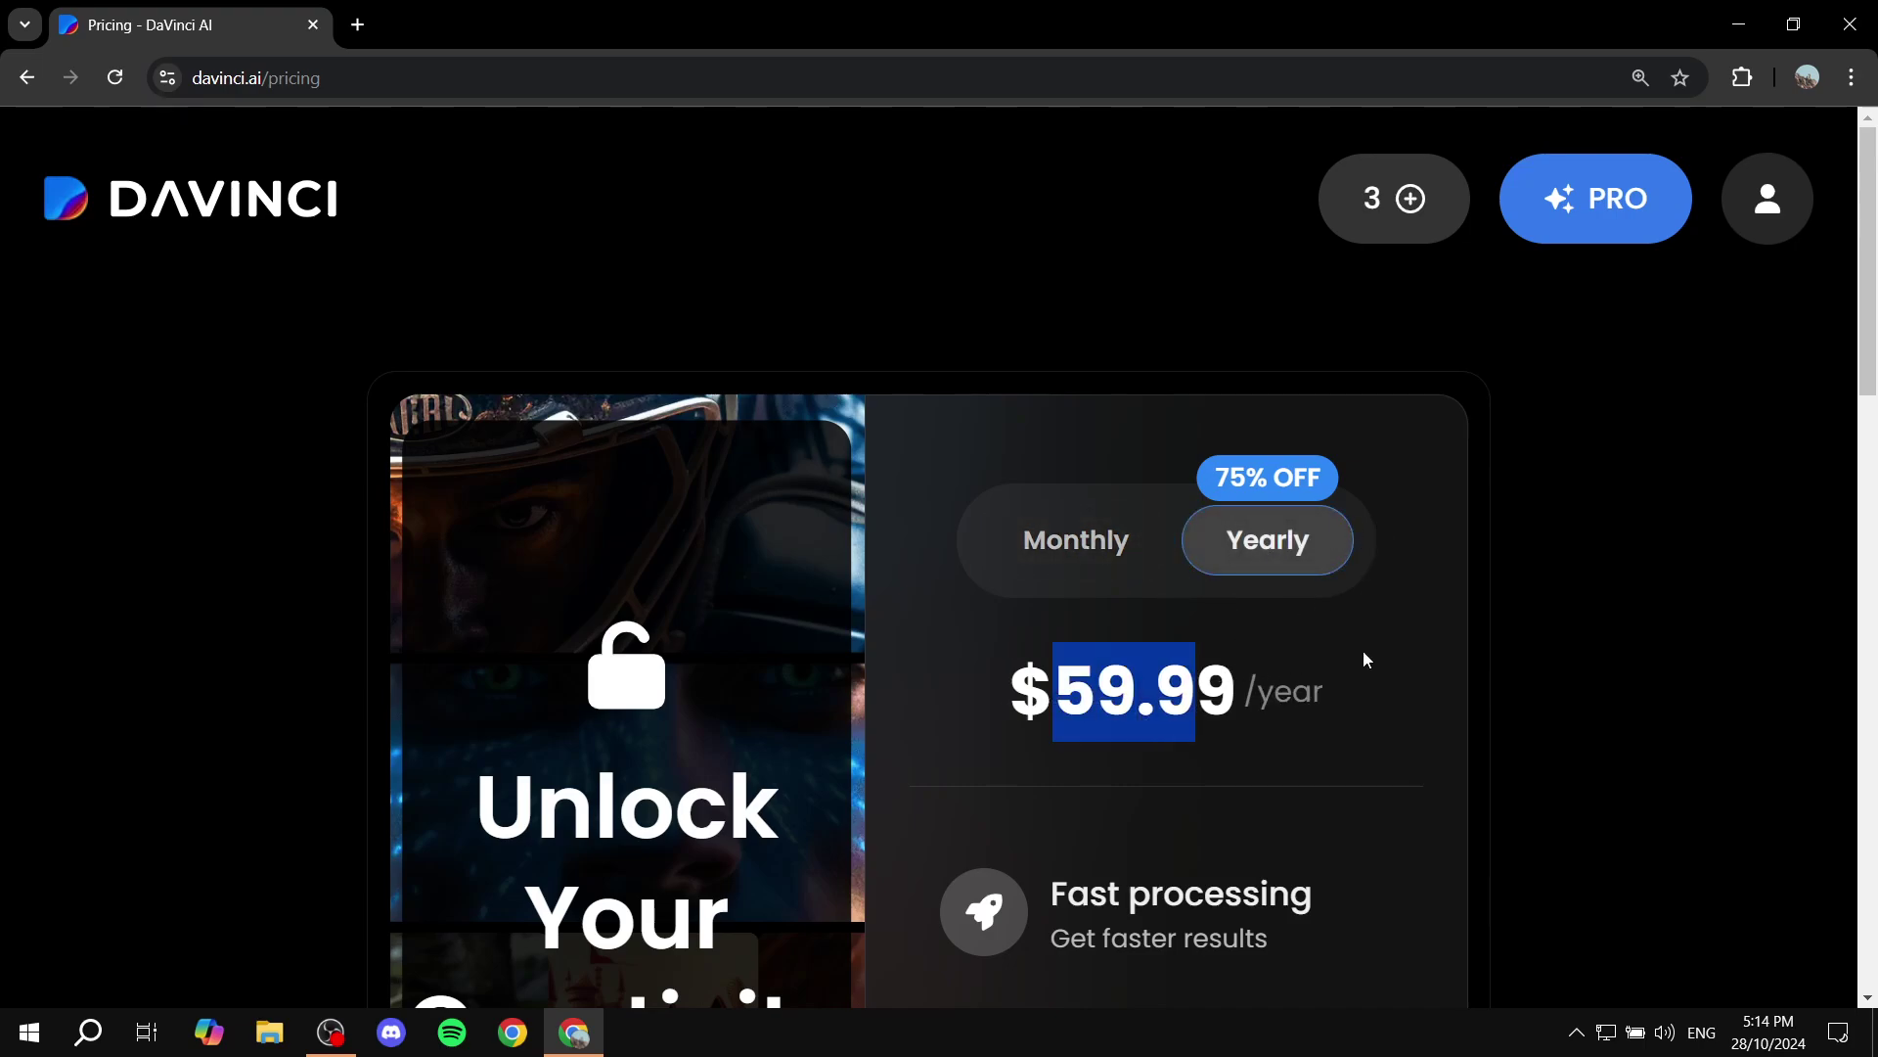
{"action": "left_click", "coordinate": [1397, 646]}
- Review Pro features like 50 Credits/day and Fast processing, down to the limited-edition offer
{"action": "scroll", "coordinate": [1397, 651], "scroll_direction": "down", "scroll_amount": 4}
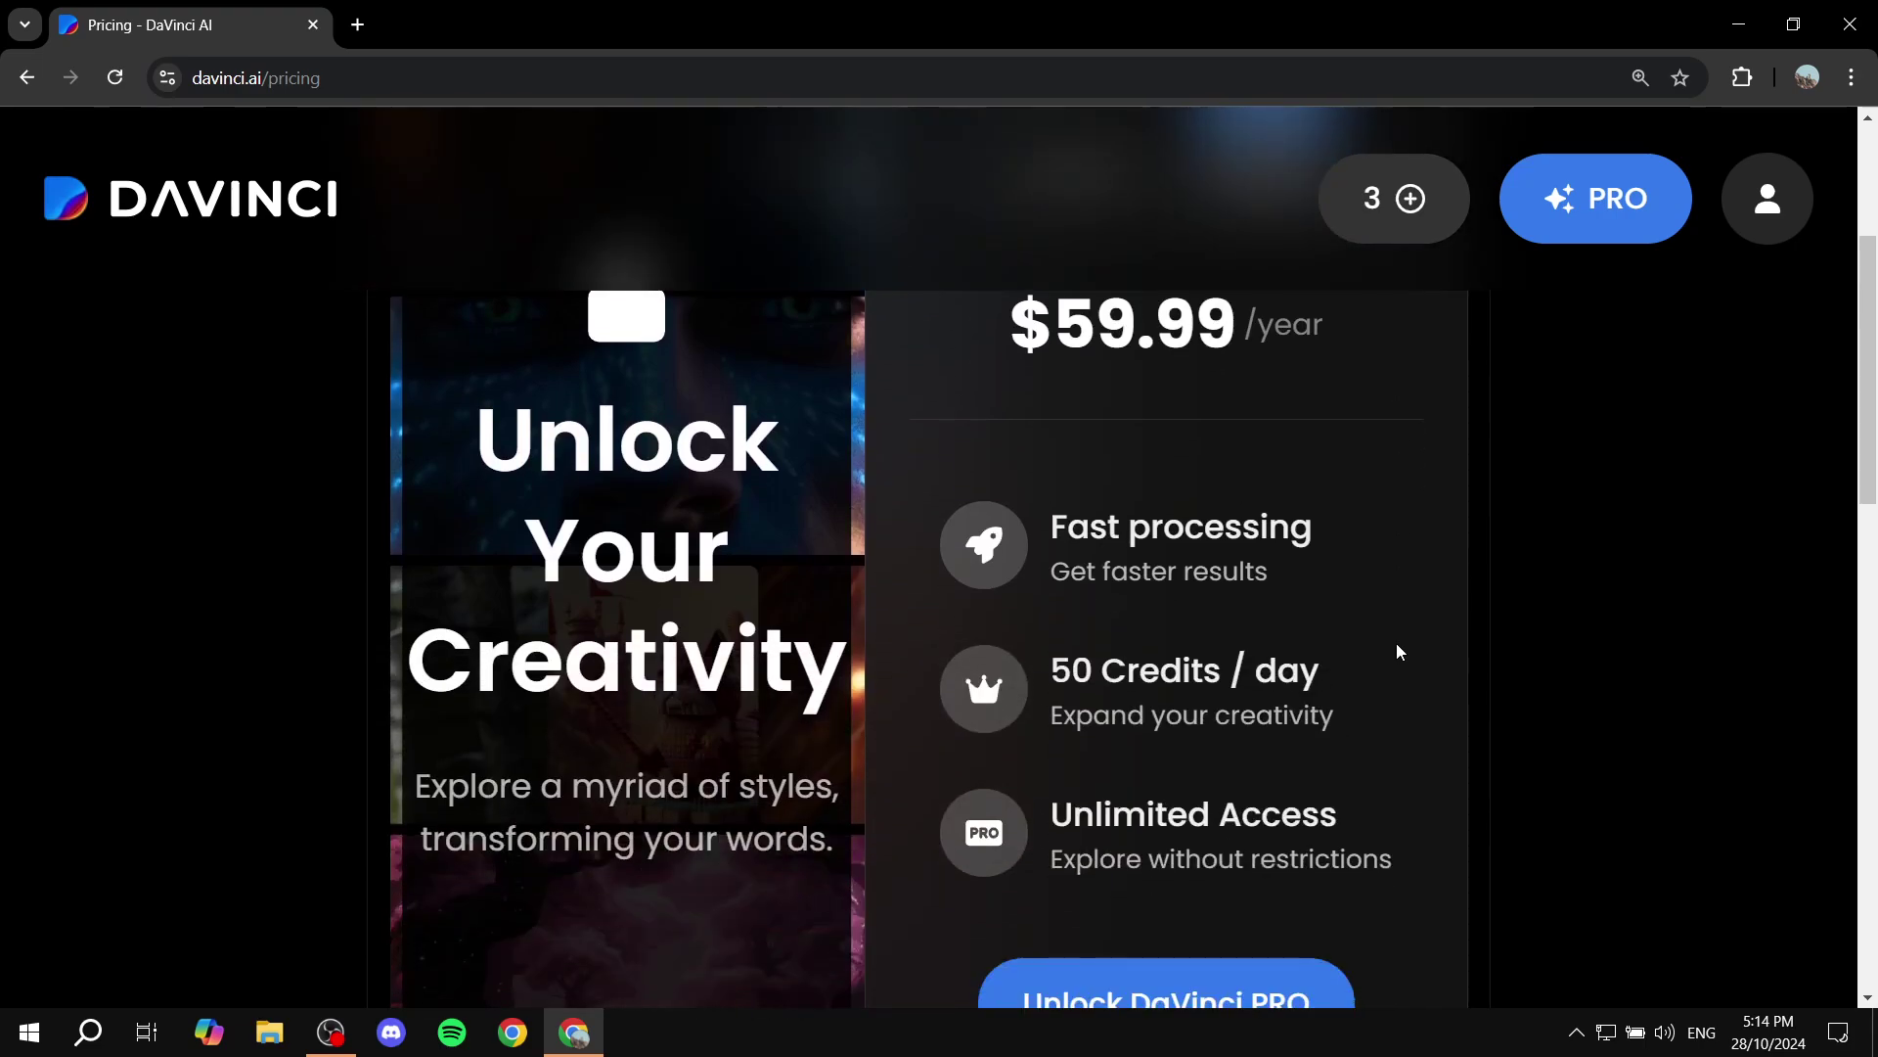
{"action": "left_click_drag", "start_coordinate": [1051, 673], "coordinate": [1328, 653]}
{"action": "left_click_drag", "start_coordinate": [1089, 526], "coordinate": [1412, 514]}
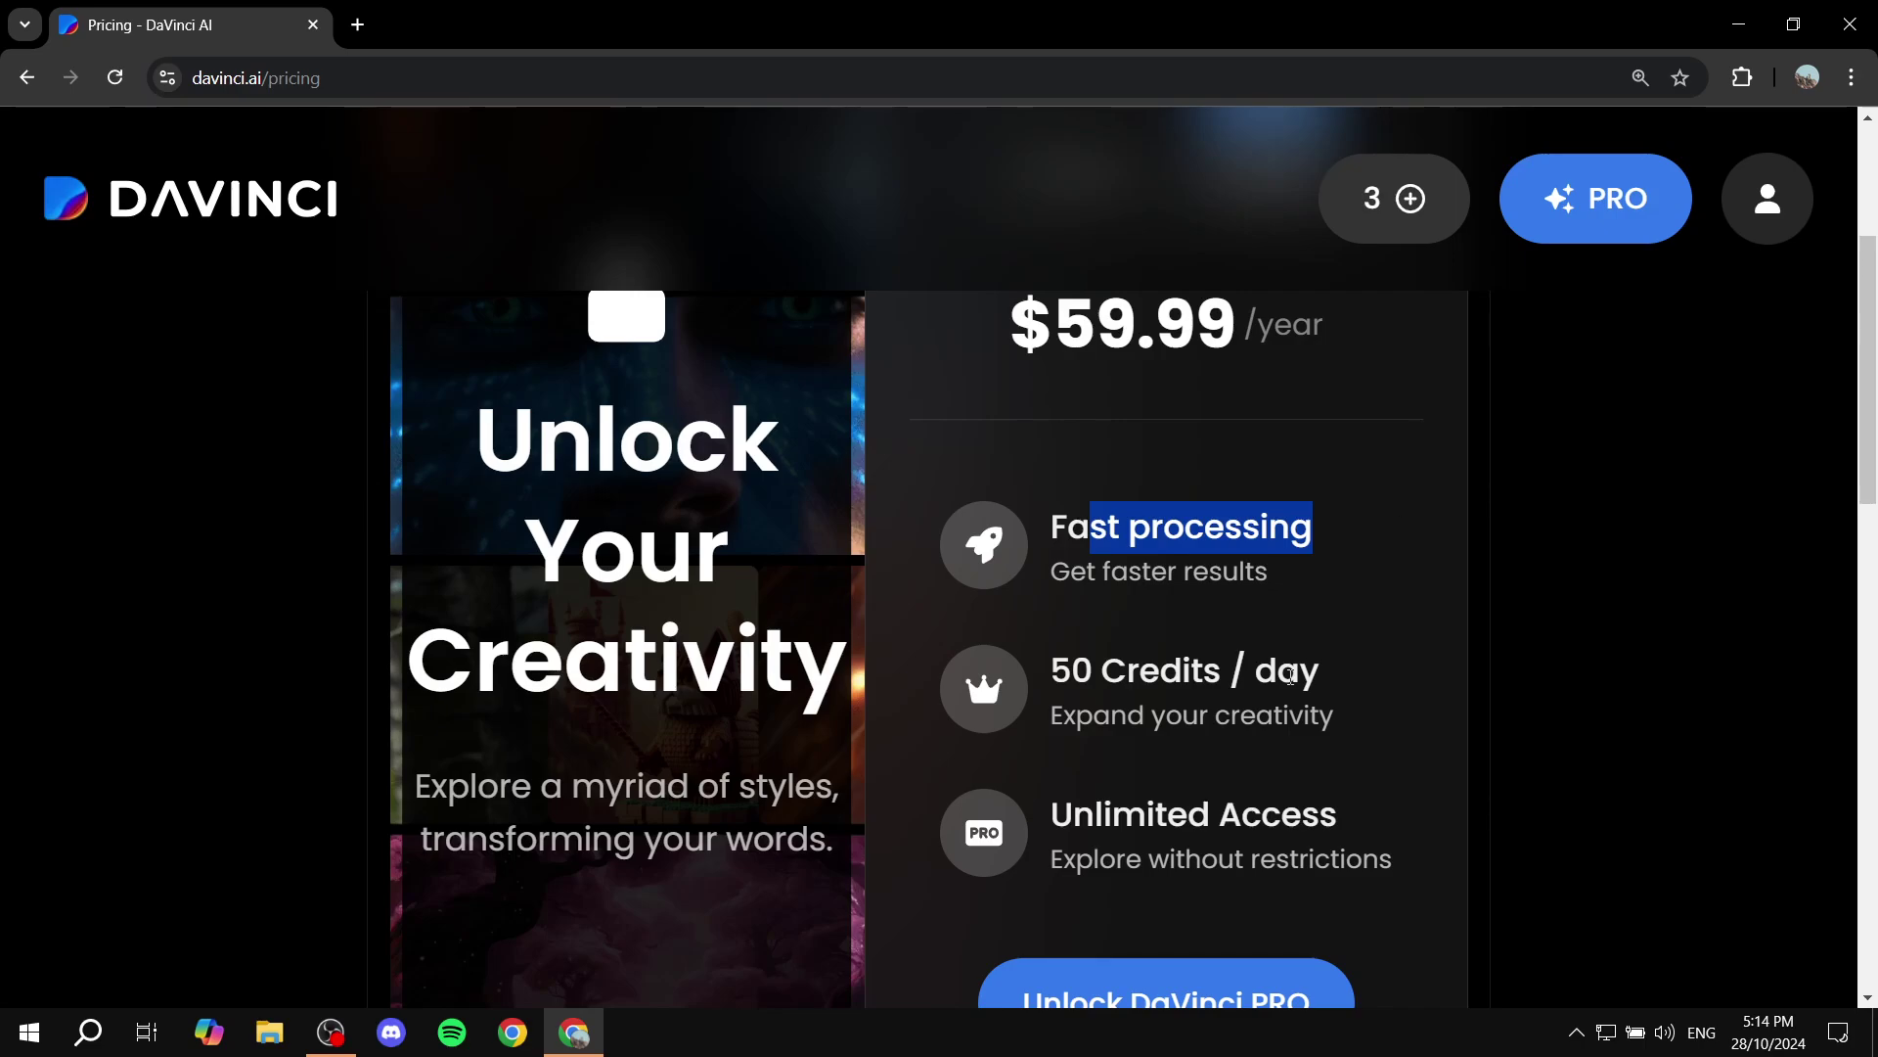
{"action": "left_click", "coordinate": [1397, 678]}
{"action": "scroll", "coordinate": [1484, 691], "scroll_direction": "down", "scroll_amount": 6}
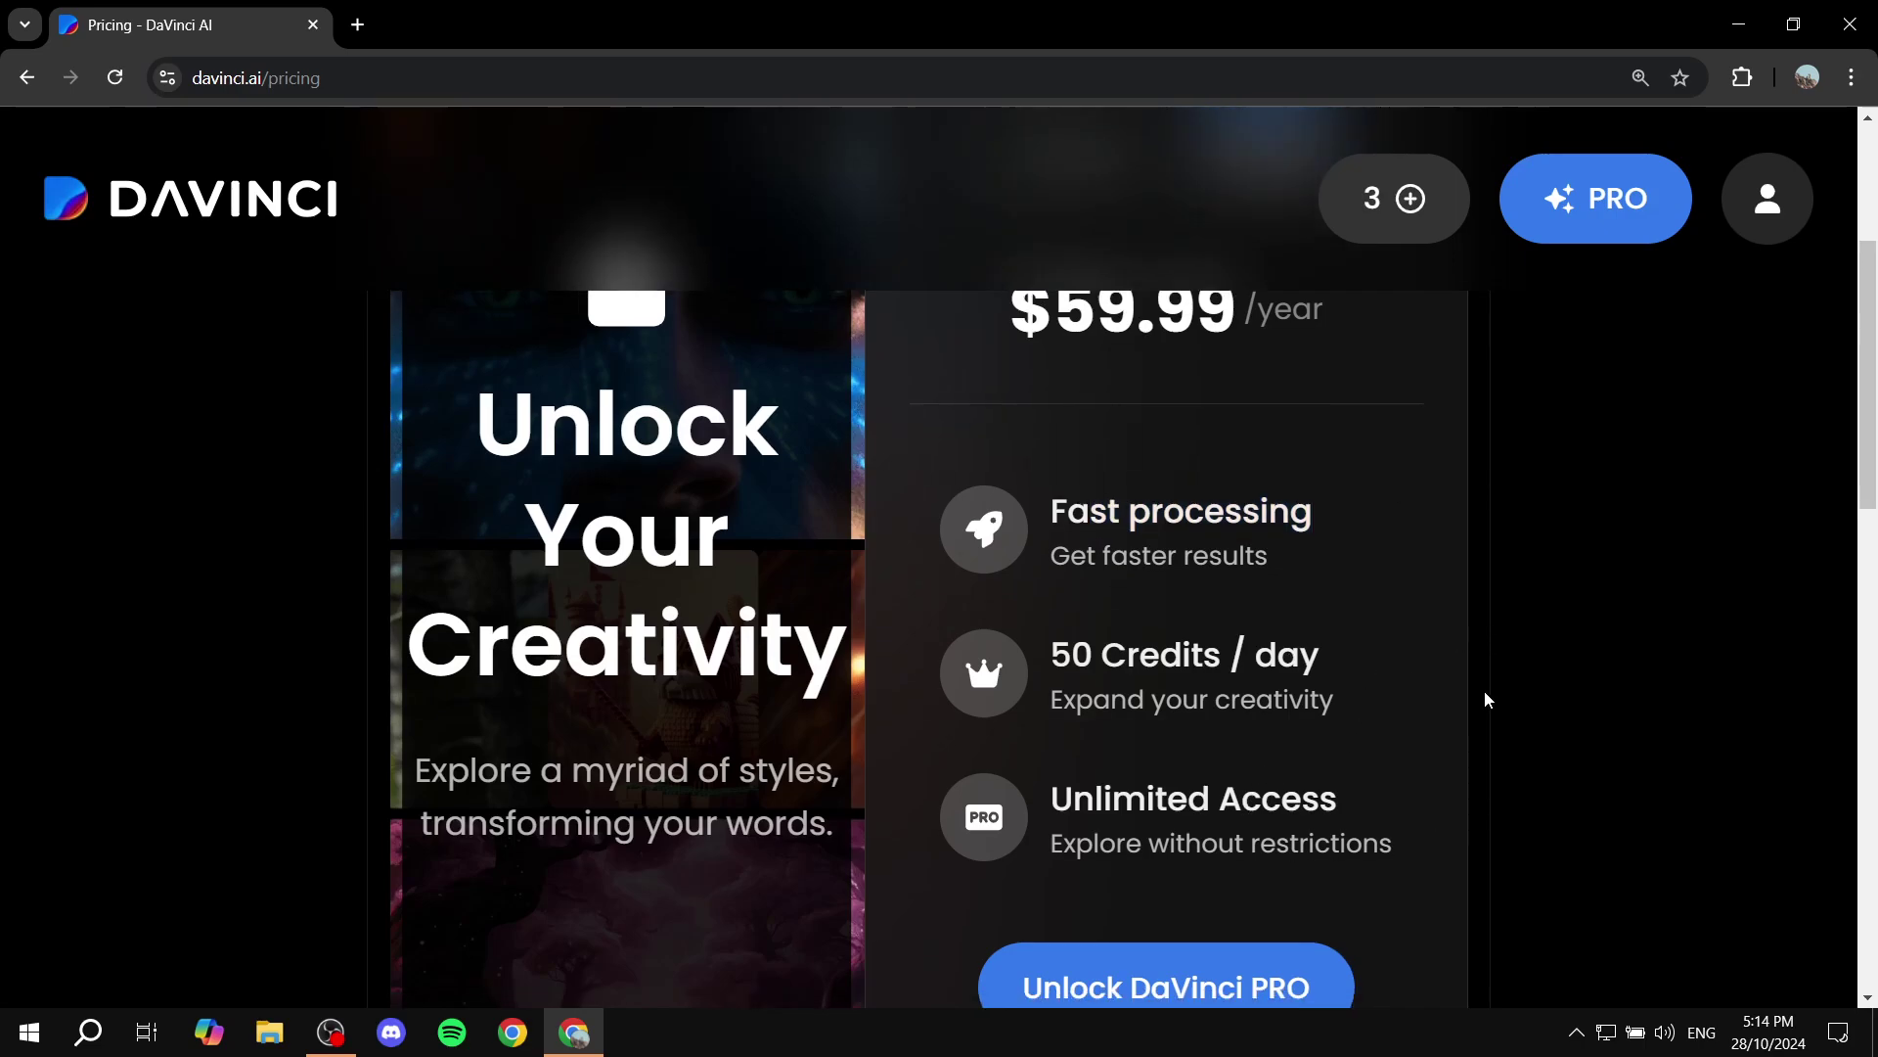
{"action": "scroll", "coordinate": [1050, 731], "scroll_direction": "down", "scroll_amount": 3}
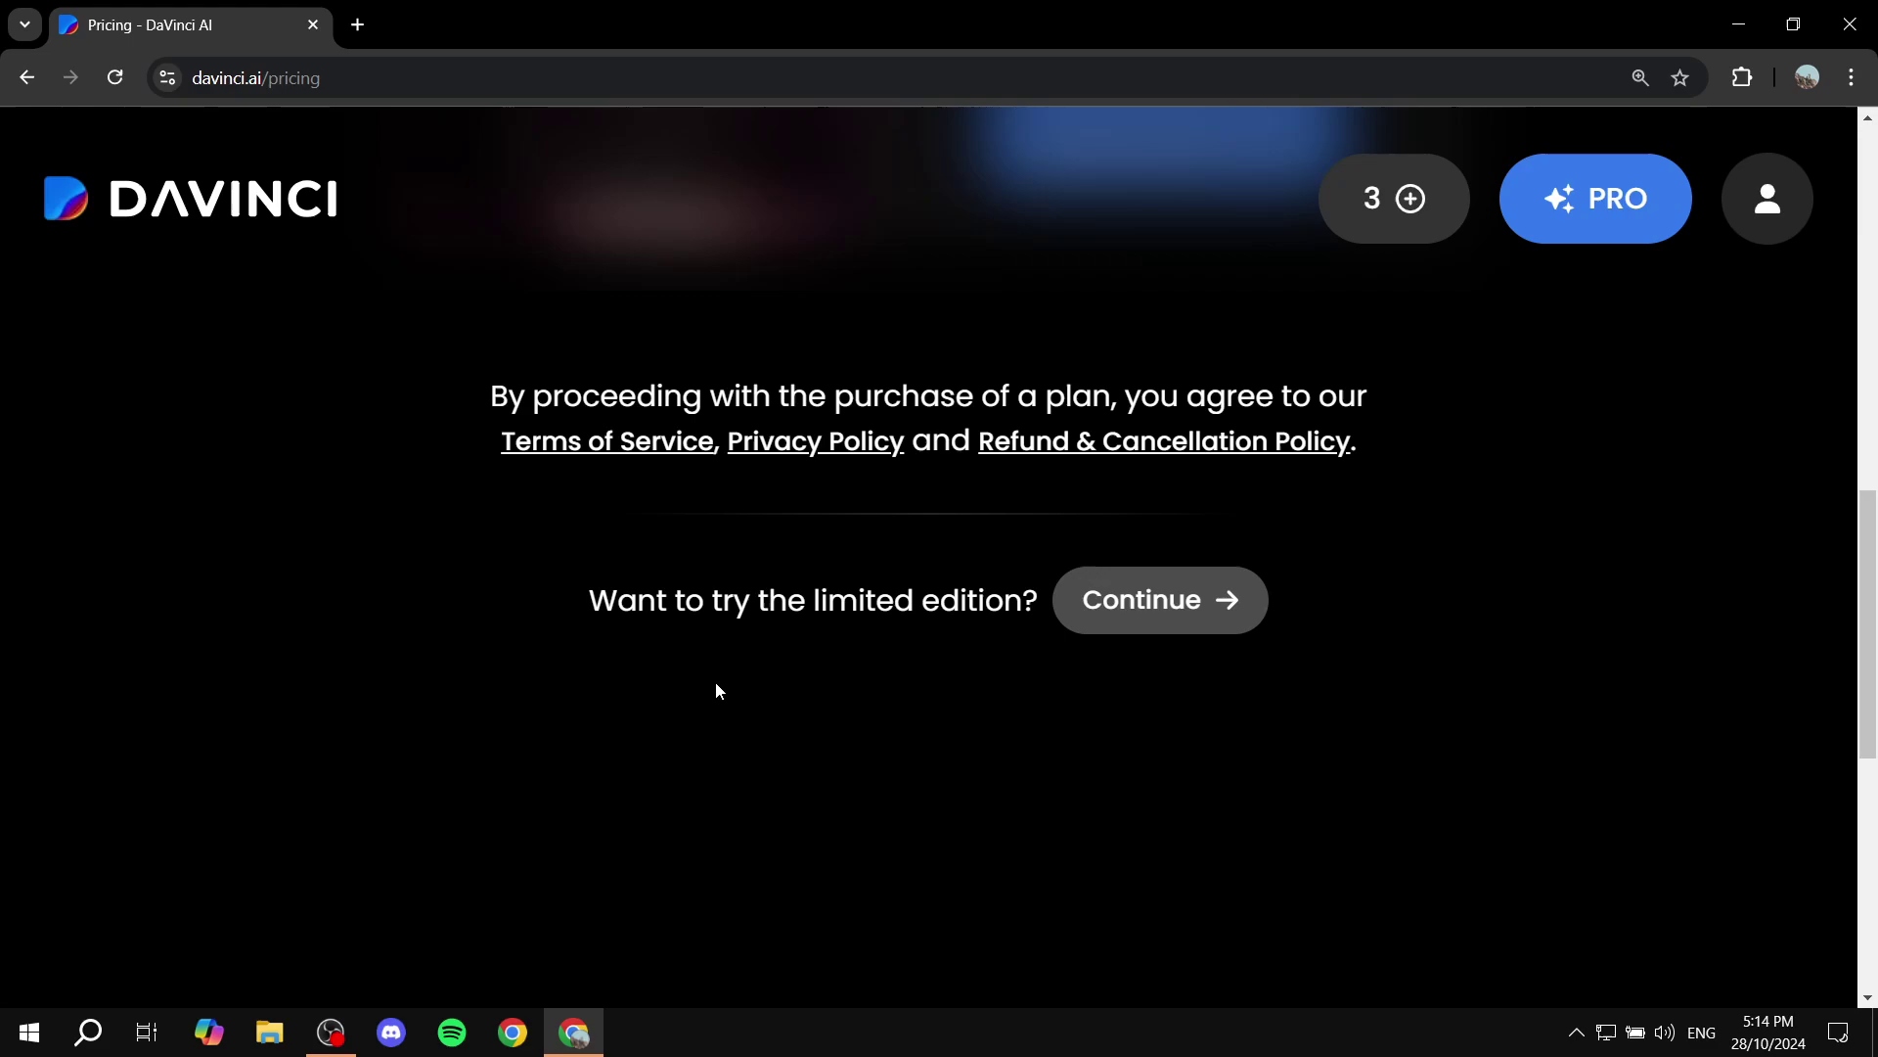
{"action": "scroll", "coordinate": [1119, 796], "scroll_direction": "up", "scroll_amount": 10}
{"action": "scroll", "coordinate": [1405, 673], "scroll_direction": "down", "scroll_amount": 1}
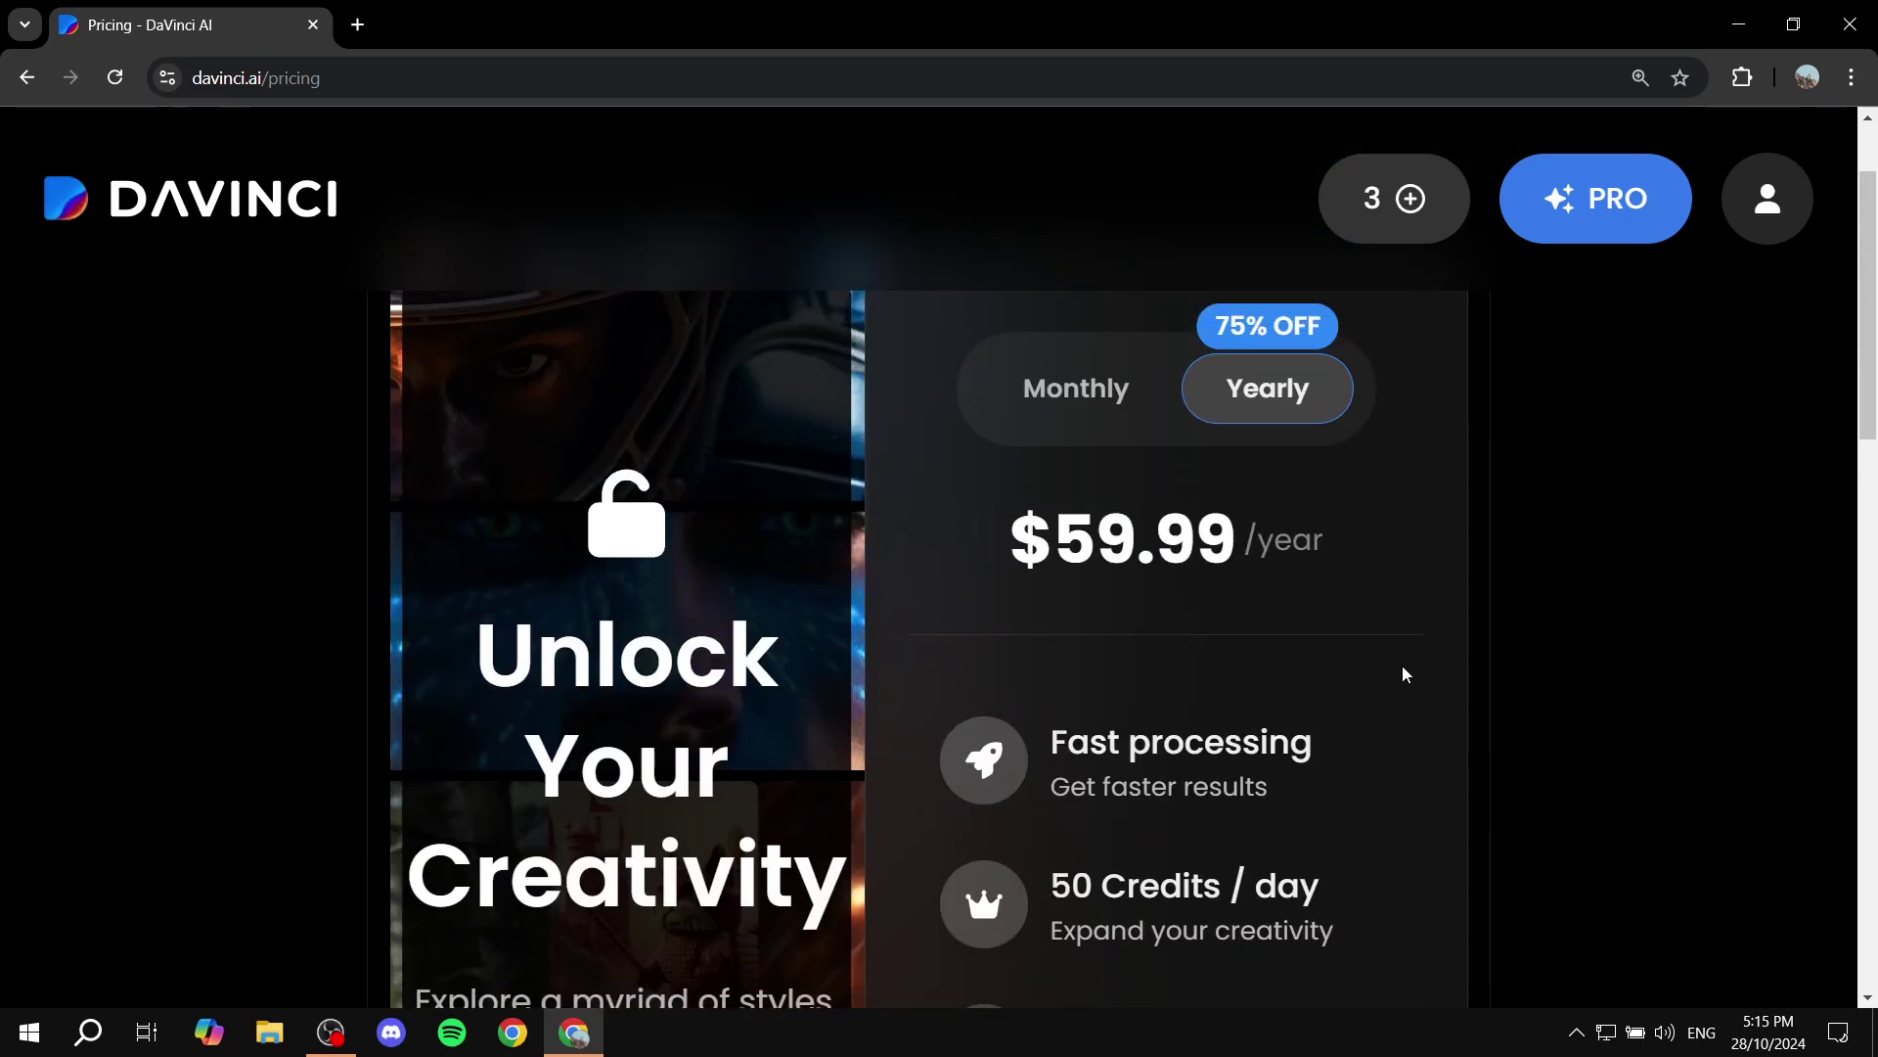
{"action": "scroll", "coordinate": [1405, 673], "scroll_direction": "down", "scroll_amount": 9}
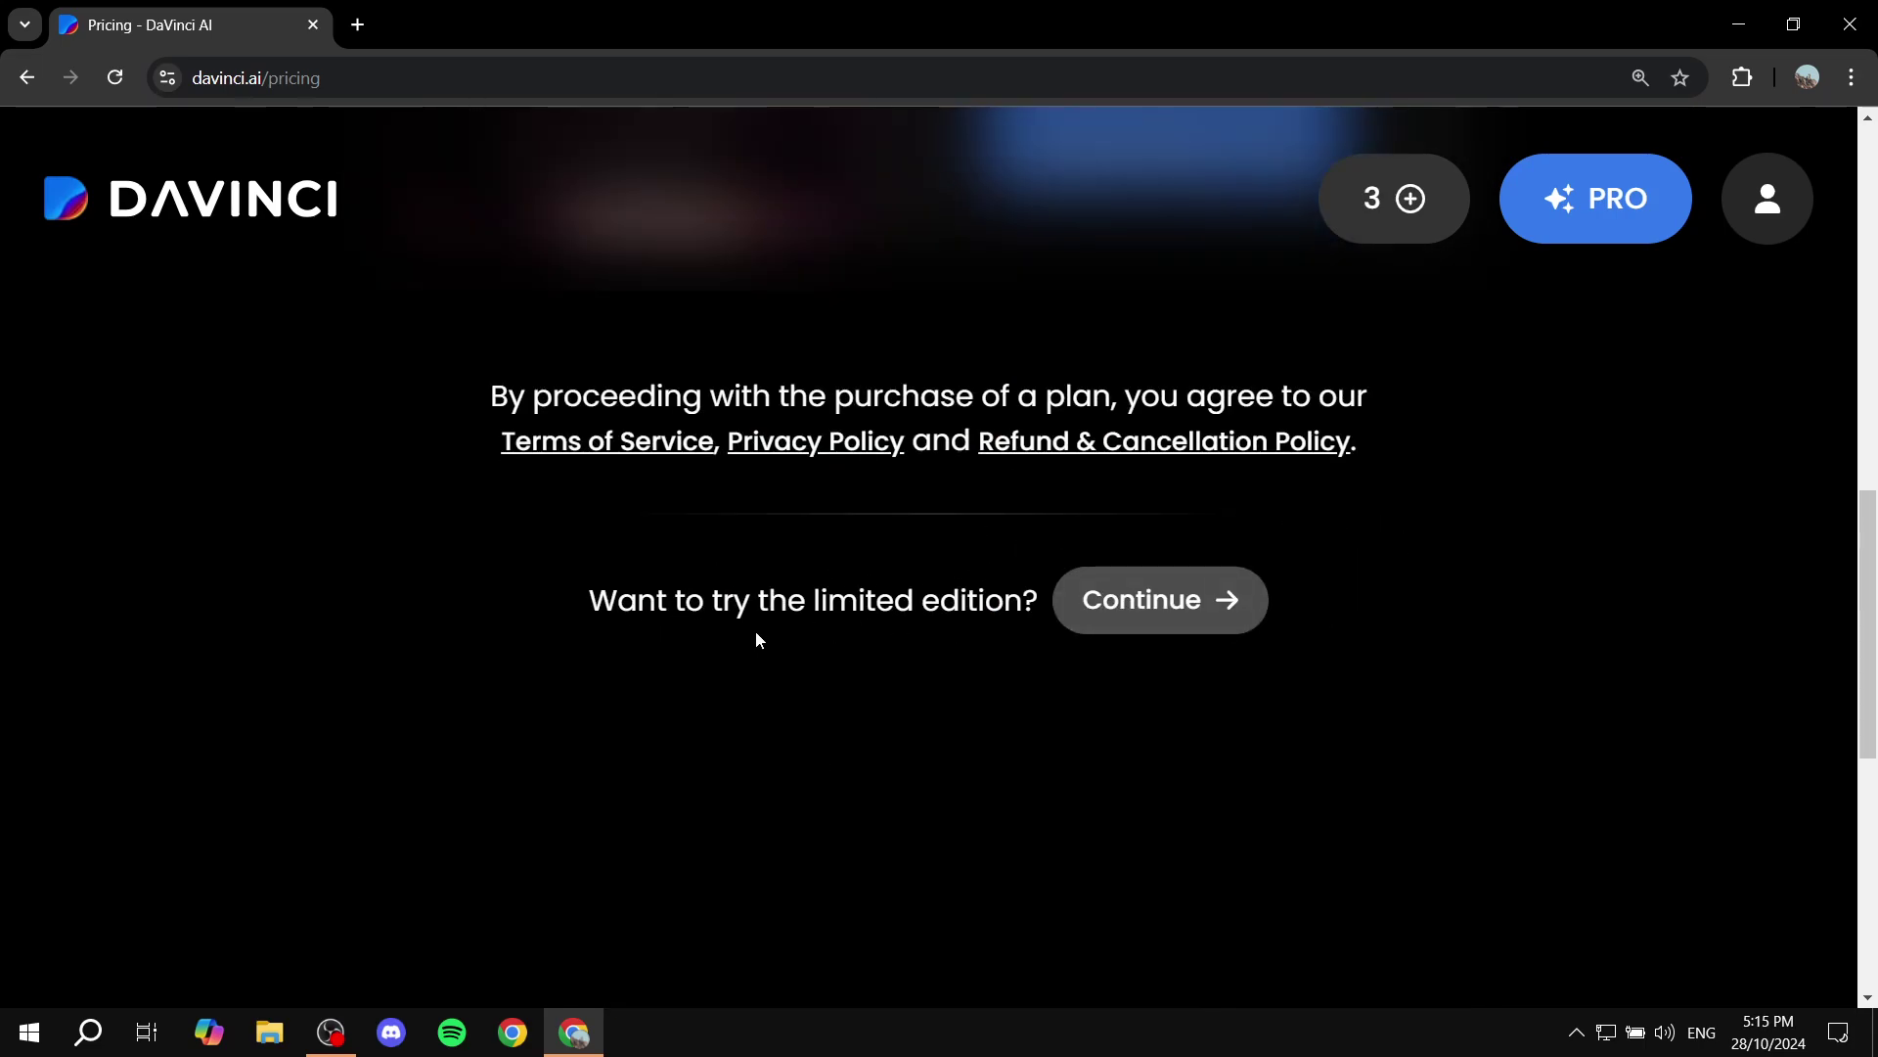
{"action": "left_click_drag", "start_coordinate": [589, 600], "coordinate": [1044, 614]}
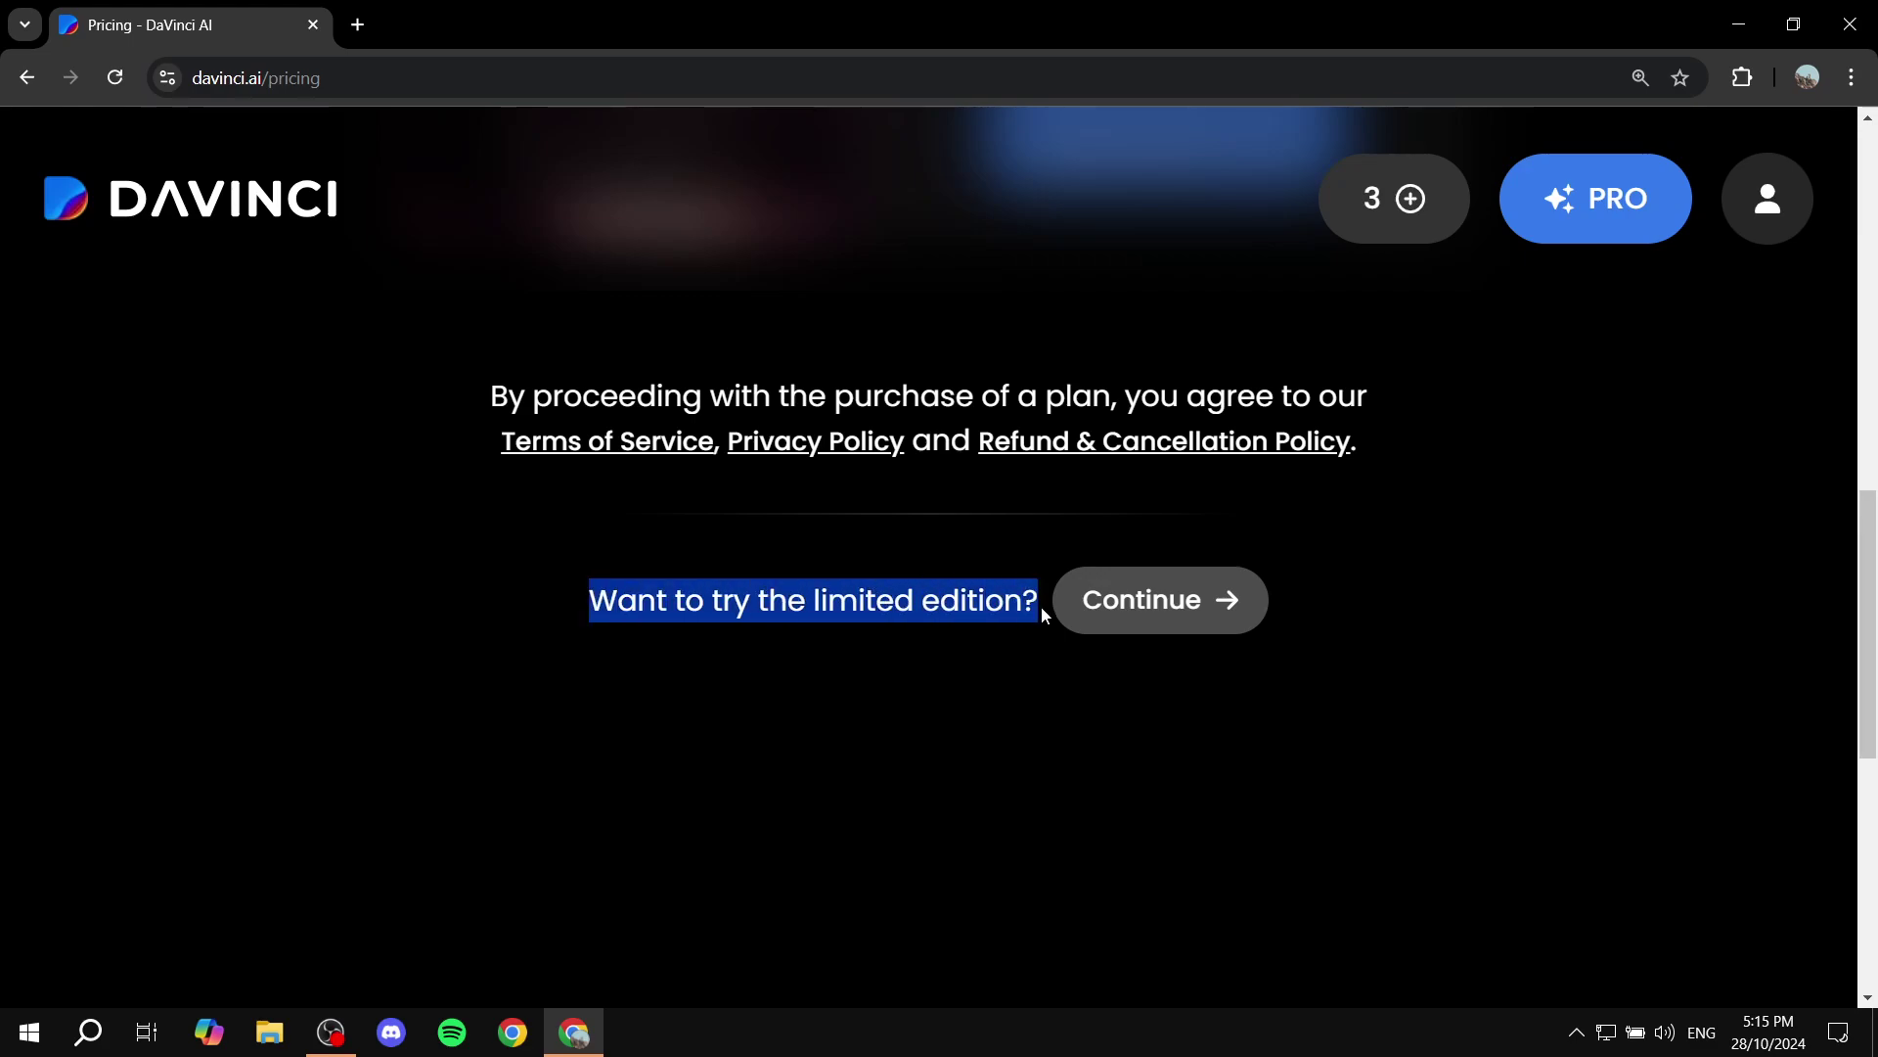
- Continue with the free limited edition, browse the Explore Artworks examples, and return to the top
{"action": "left_click", "coordinate": [1229, 620]}
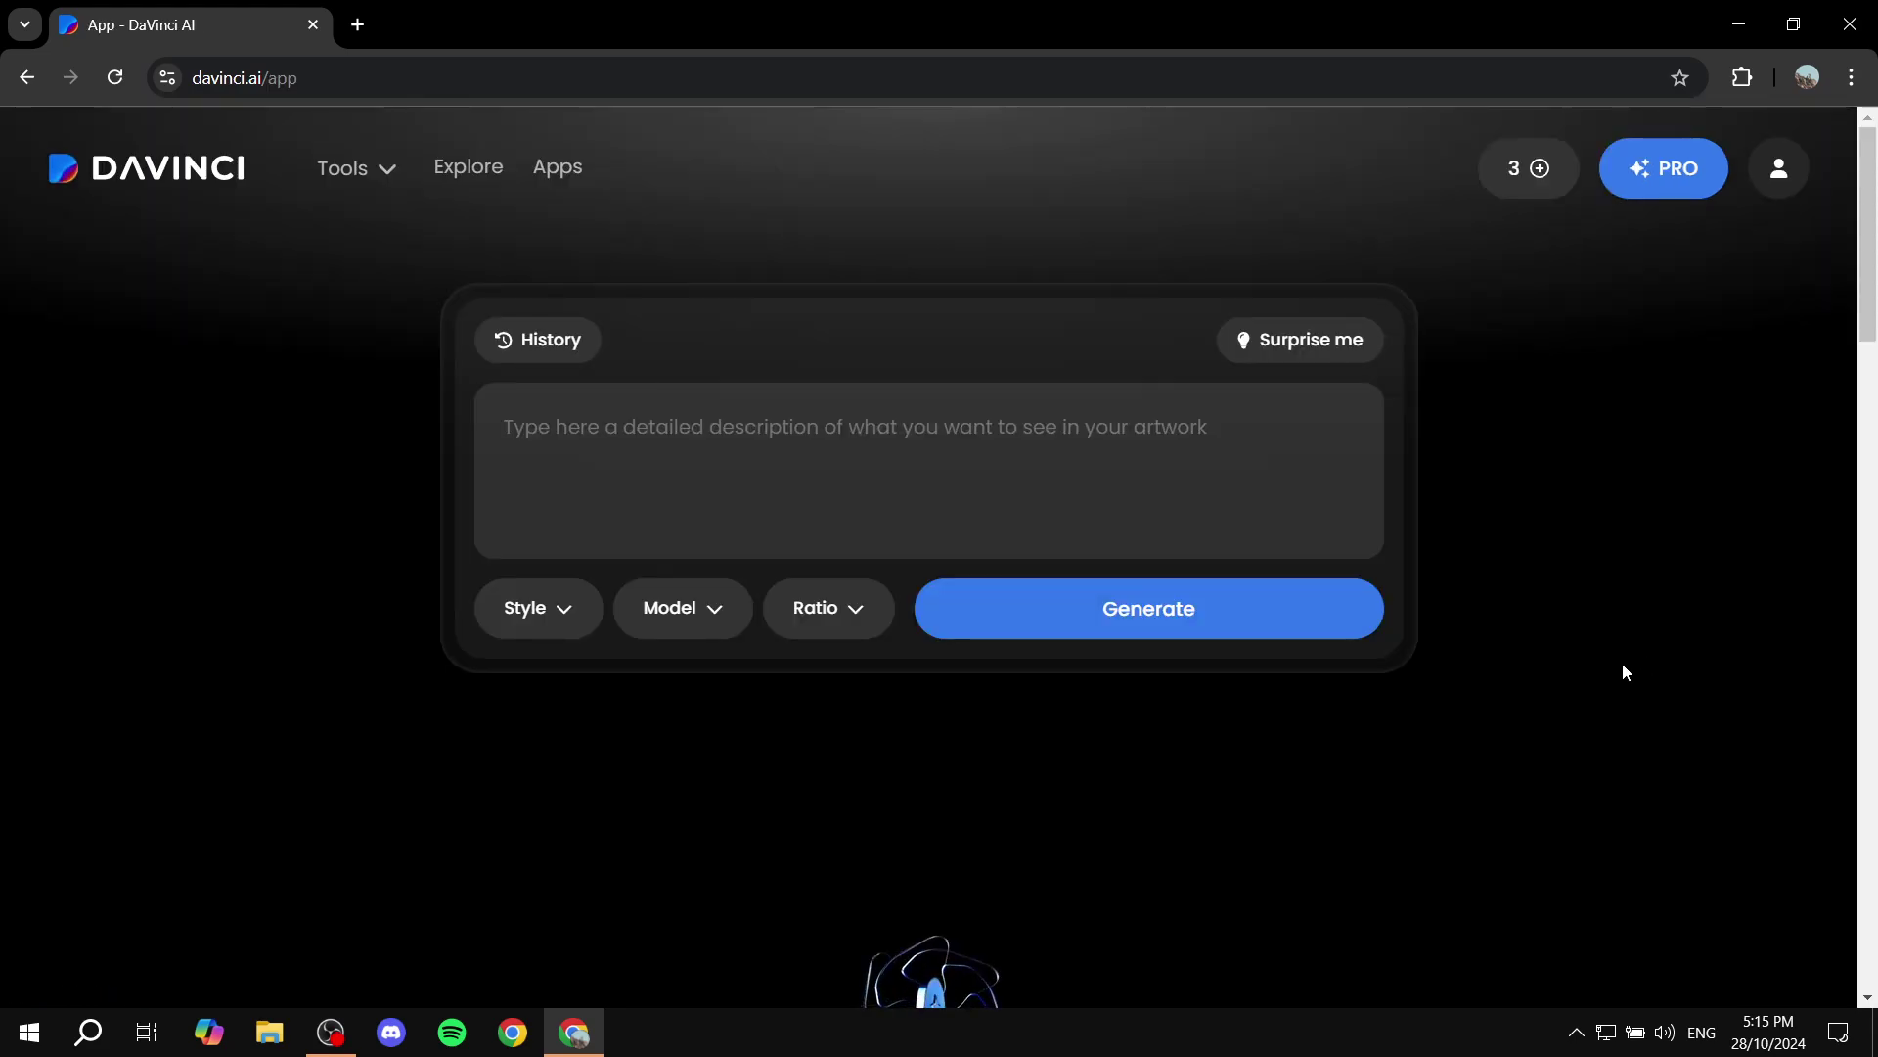
{"action": "scroll", "coordinate": [1634, 645], "scroll_direction": "down", "scroll_amount": 3}
{"action": "scroll", "coordinate": [1673, 602], "scroll_direction": "up", "scroll_amount": 3}
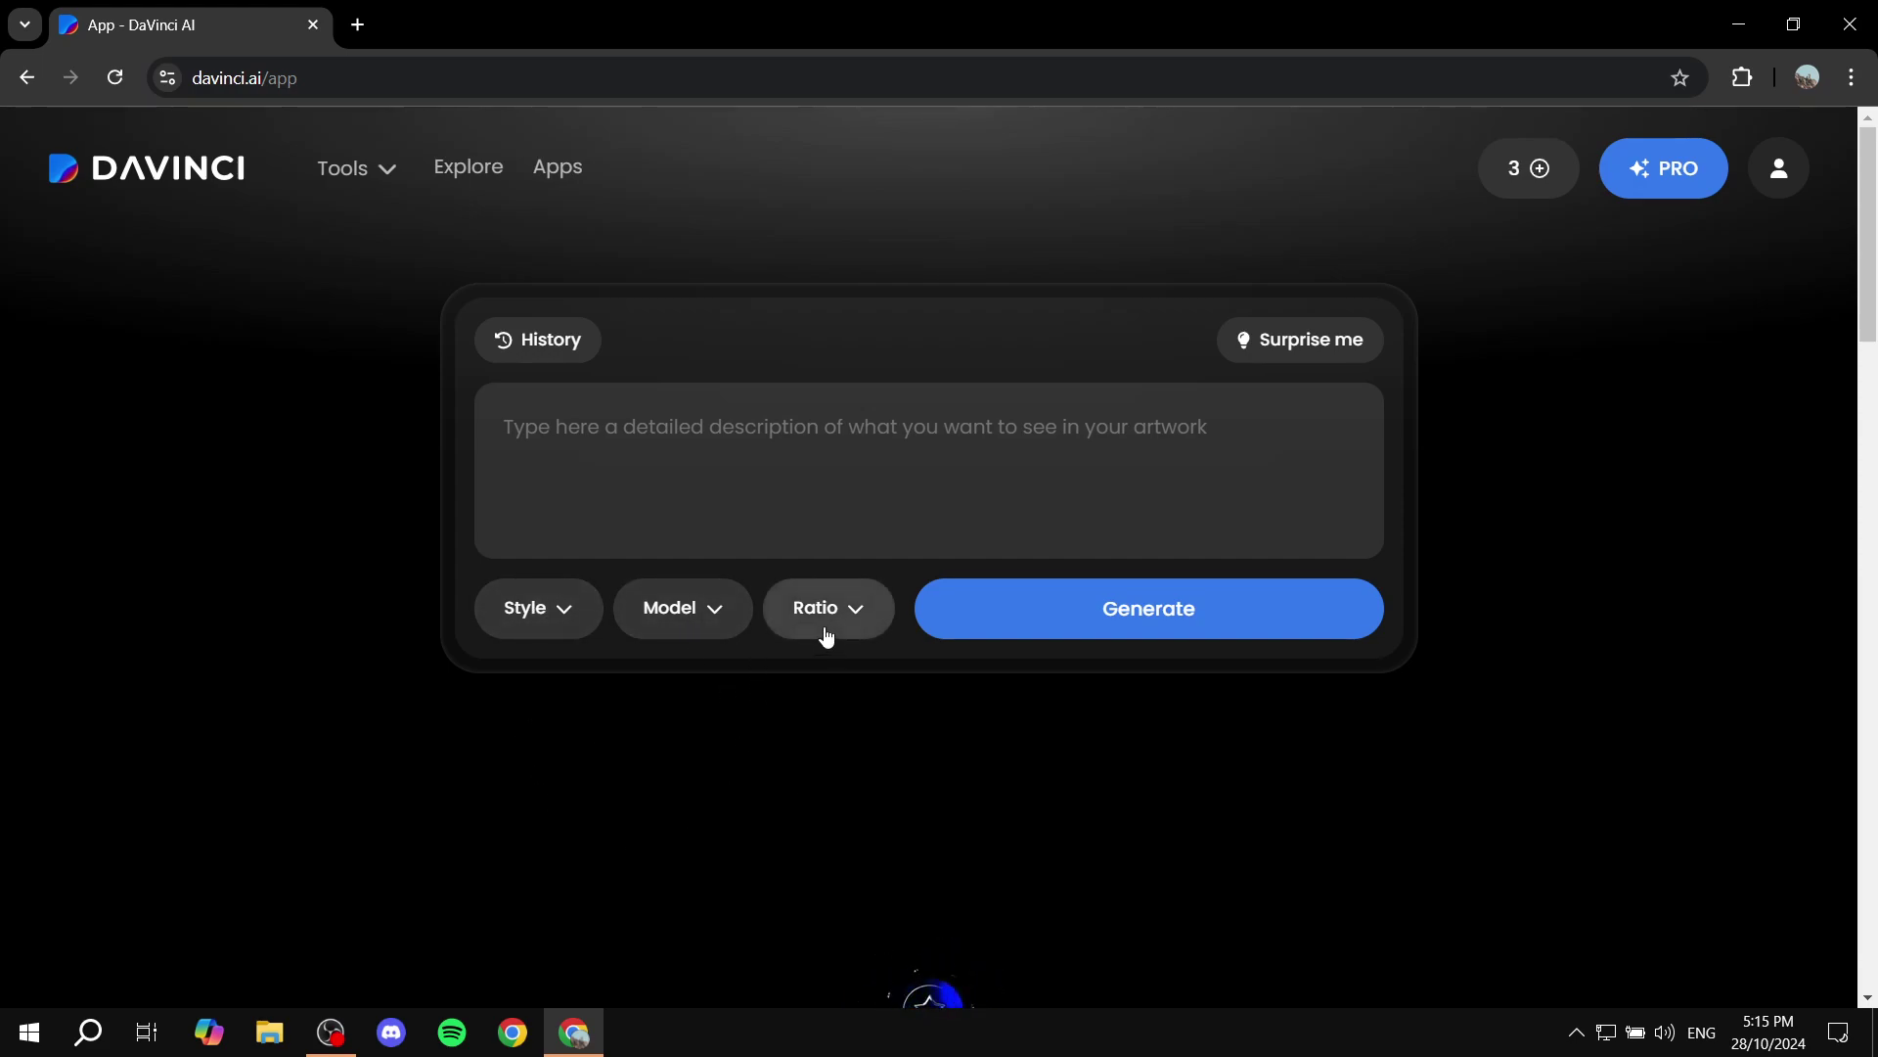
{"action": "scroll", "coordinate": [1556, 532], "scroll_direction": "down", "scroll_amount": 5}
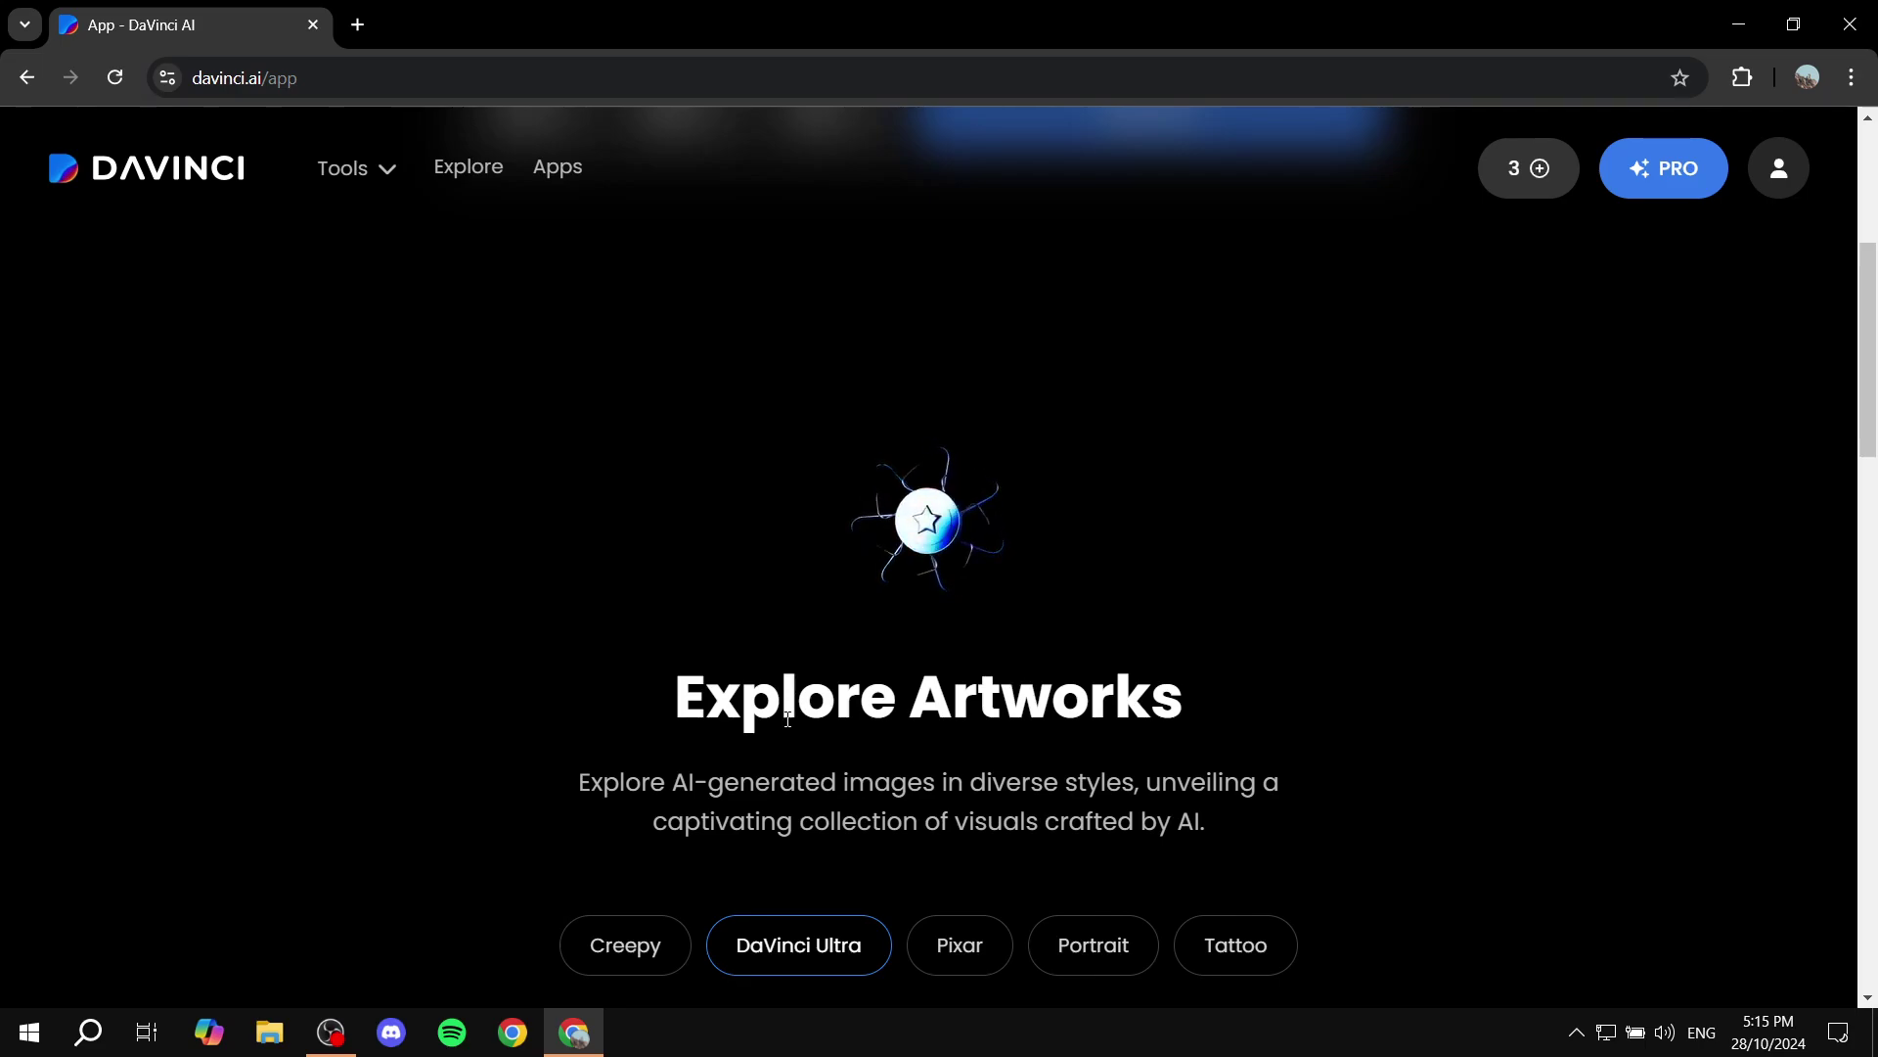
{"action": "scroll", "coordinate": [465, 701], "scroll_direction": "down", "scroll_amount": 1}
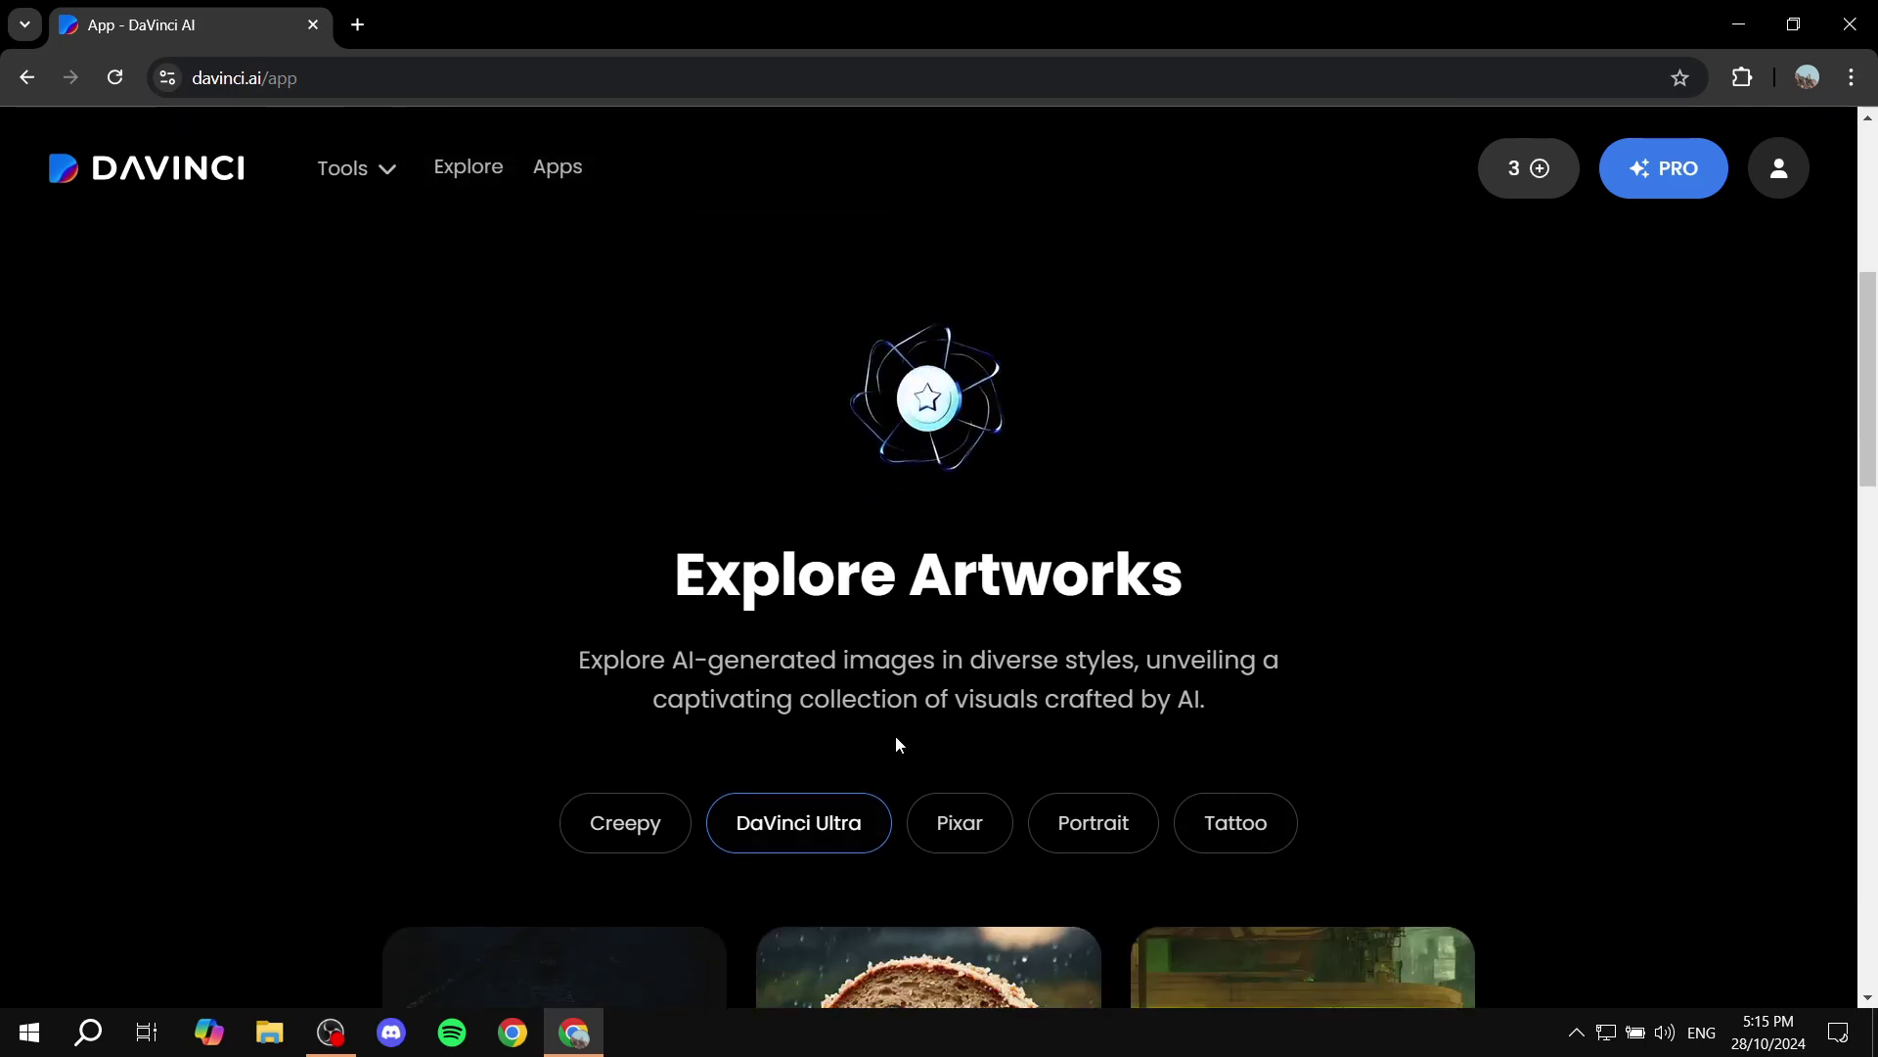
{"action": "scroll", "coordinate": [898, 745], "scroll_direction": "down", "scroll_amount": 2}
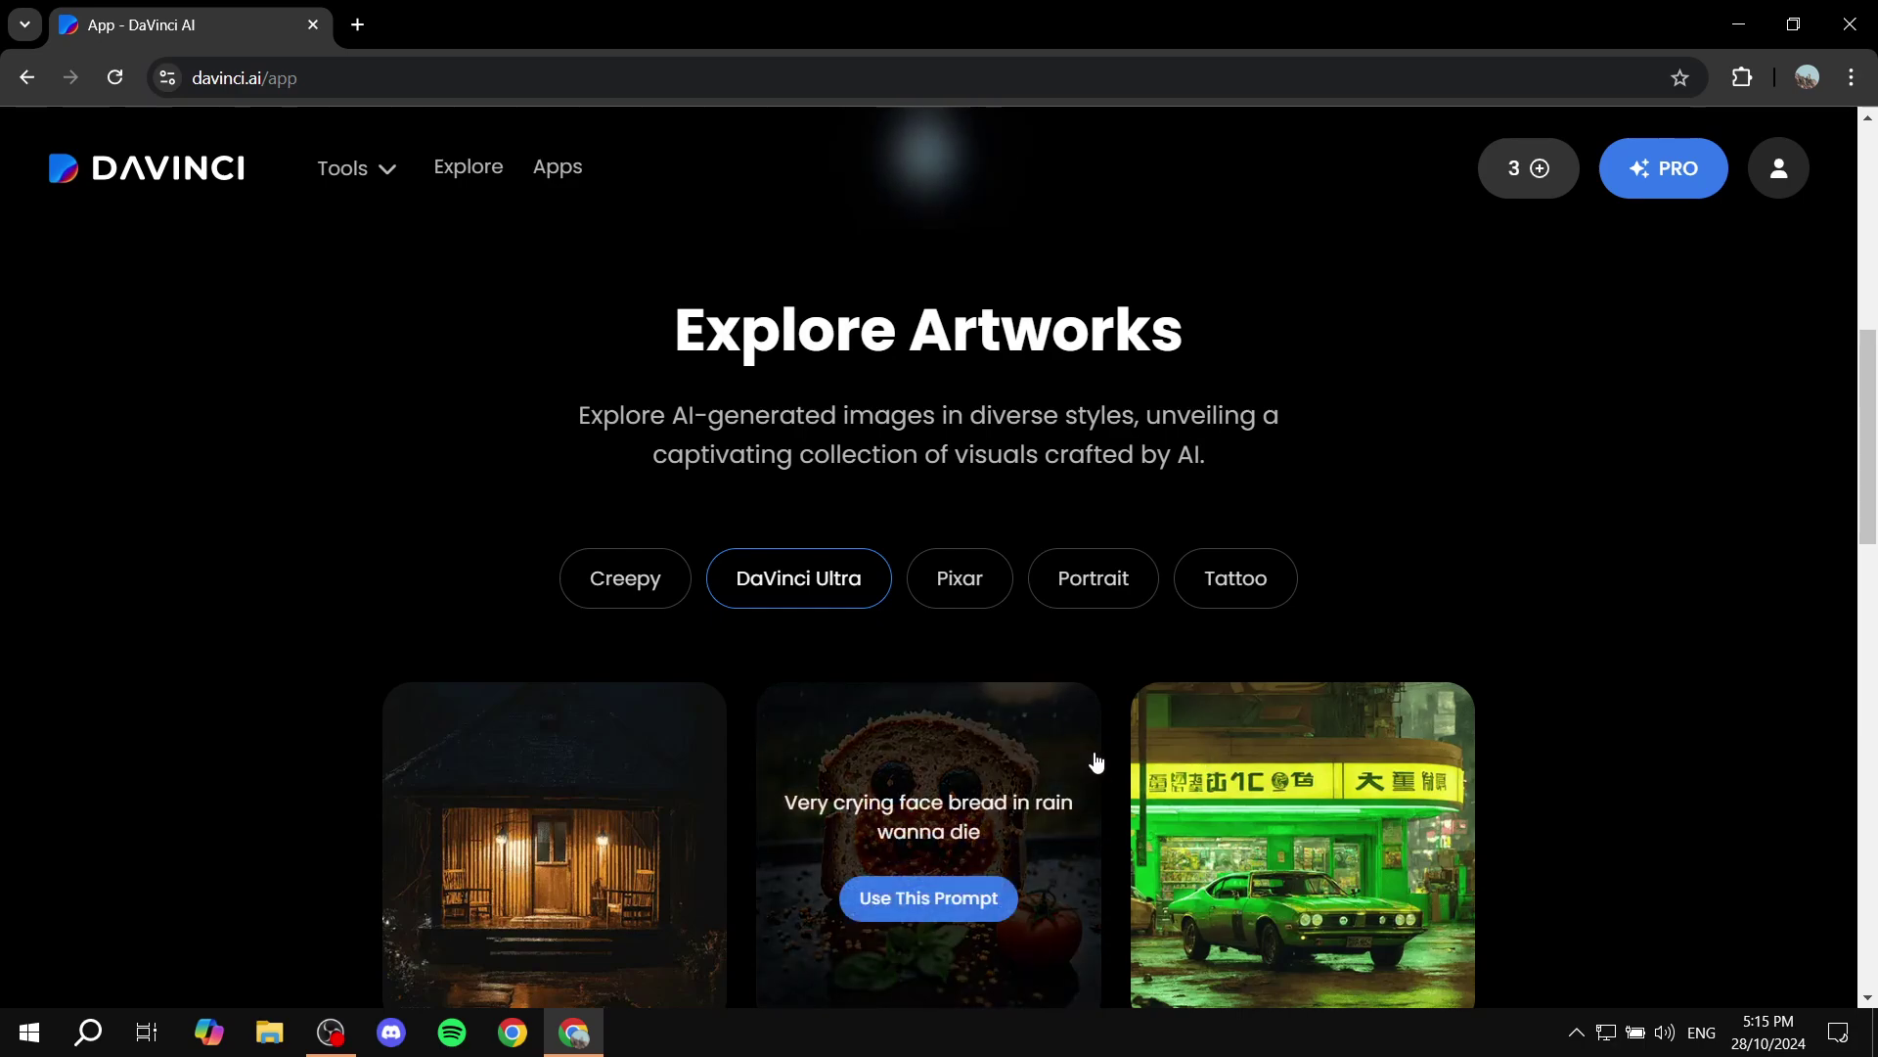
{"action": "mouse_move", "coordinate": [1285, 808]}
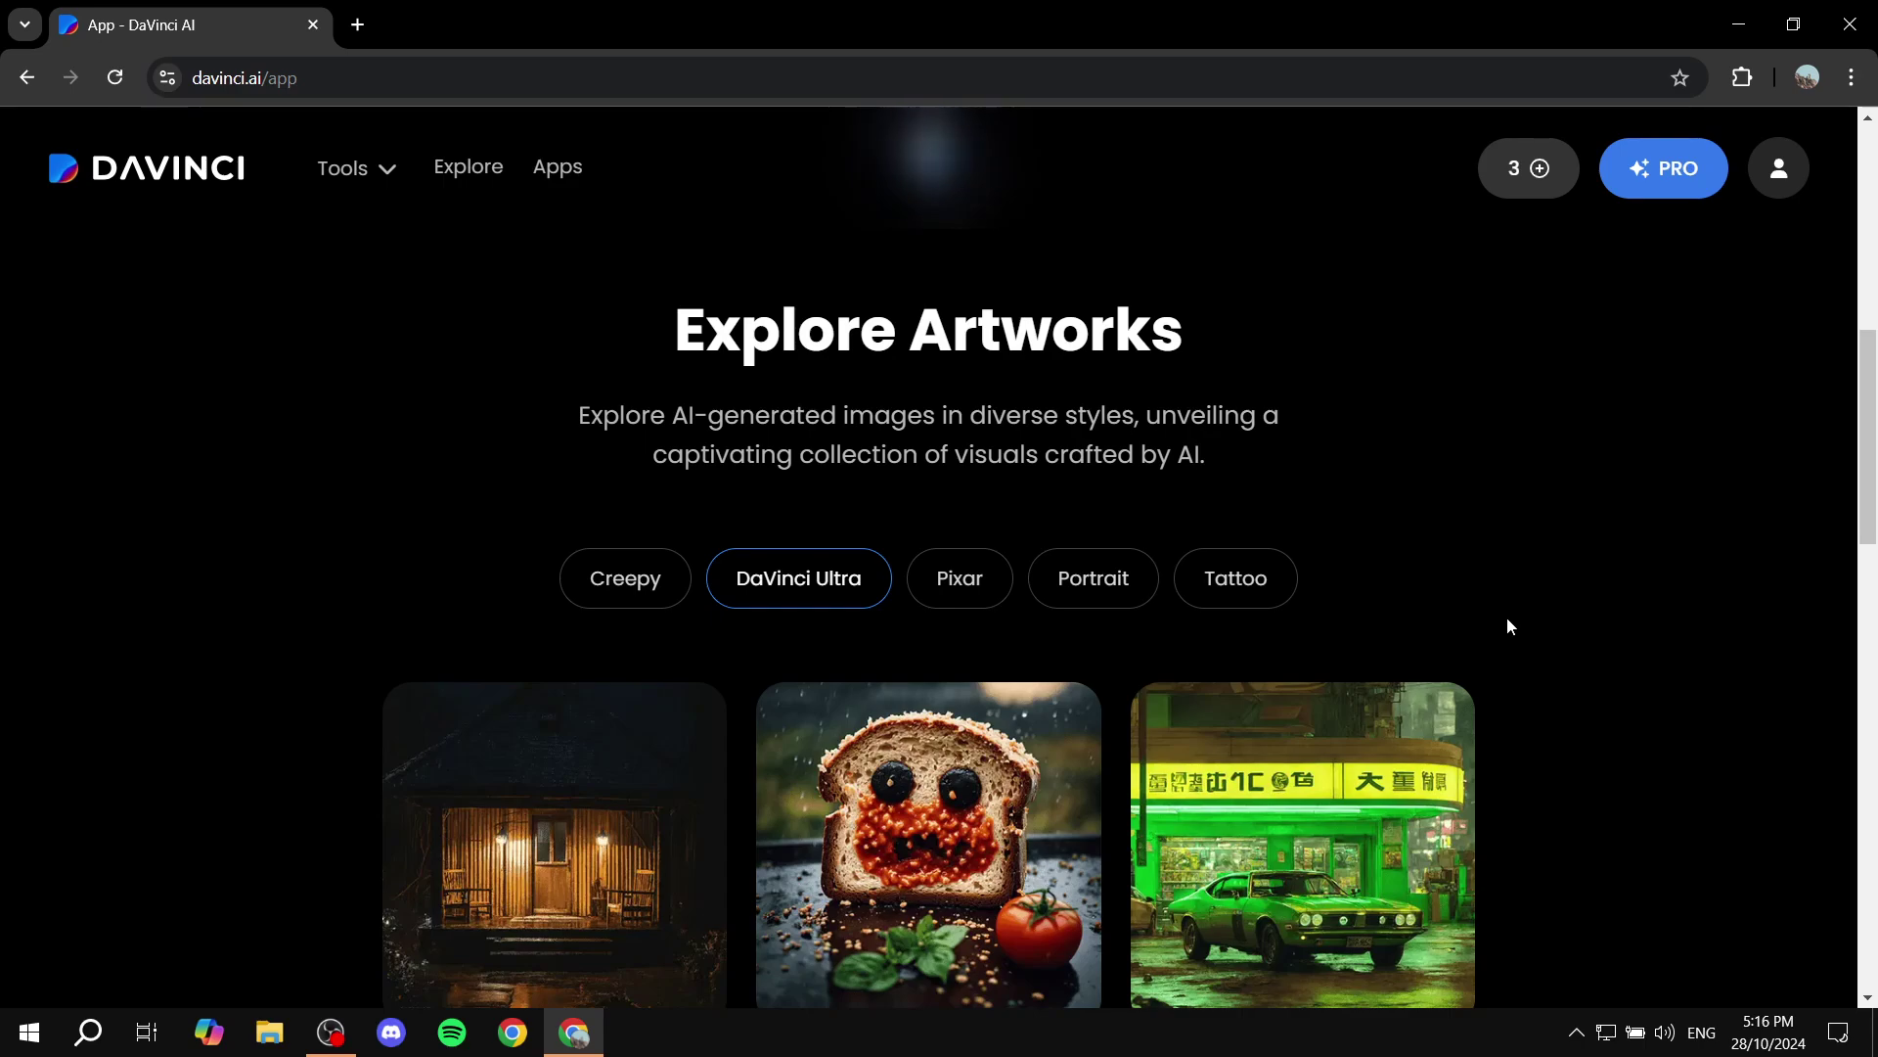
{"action": "scroll", "coordinate": [1497, 631], "scroll_direction": "up", "scroll_amount": 8}
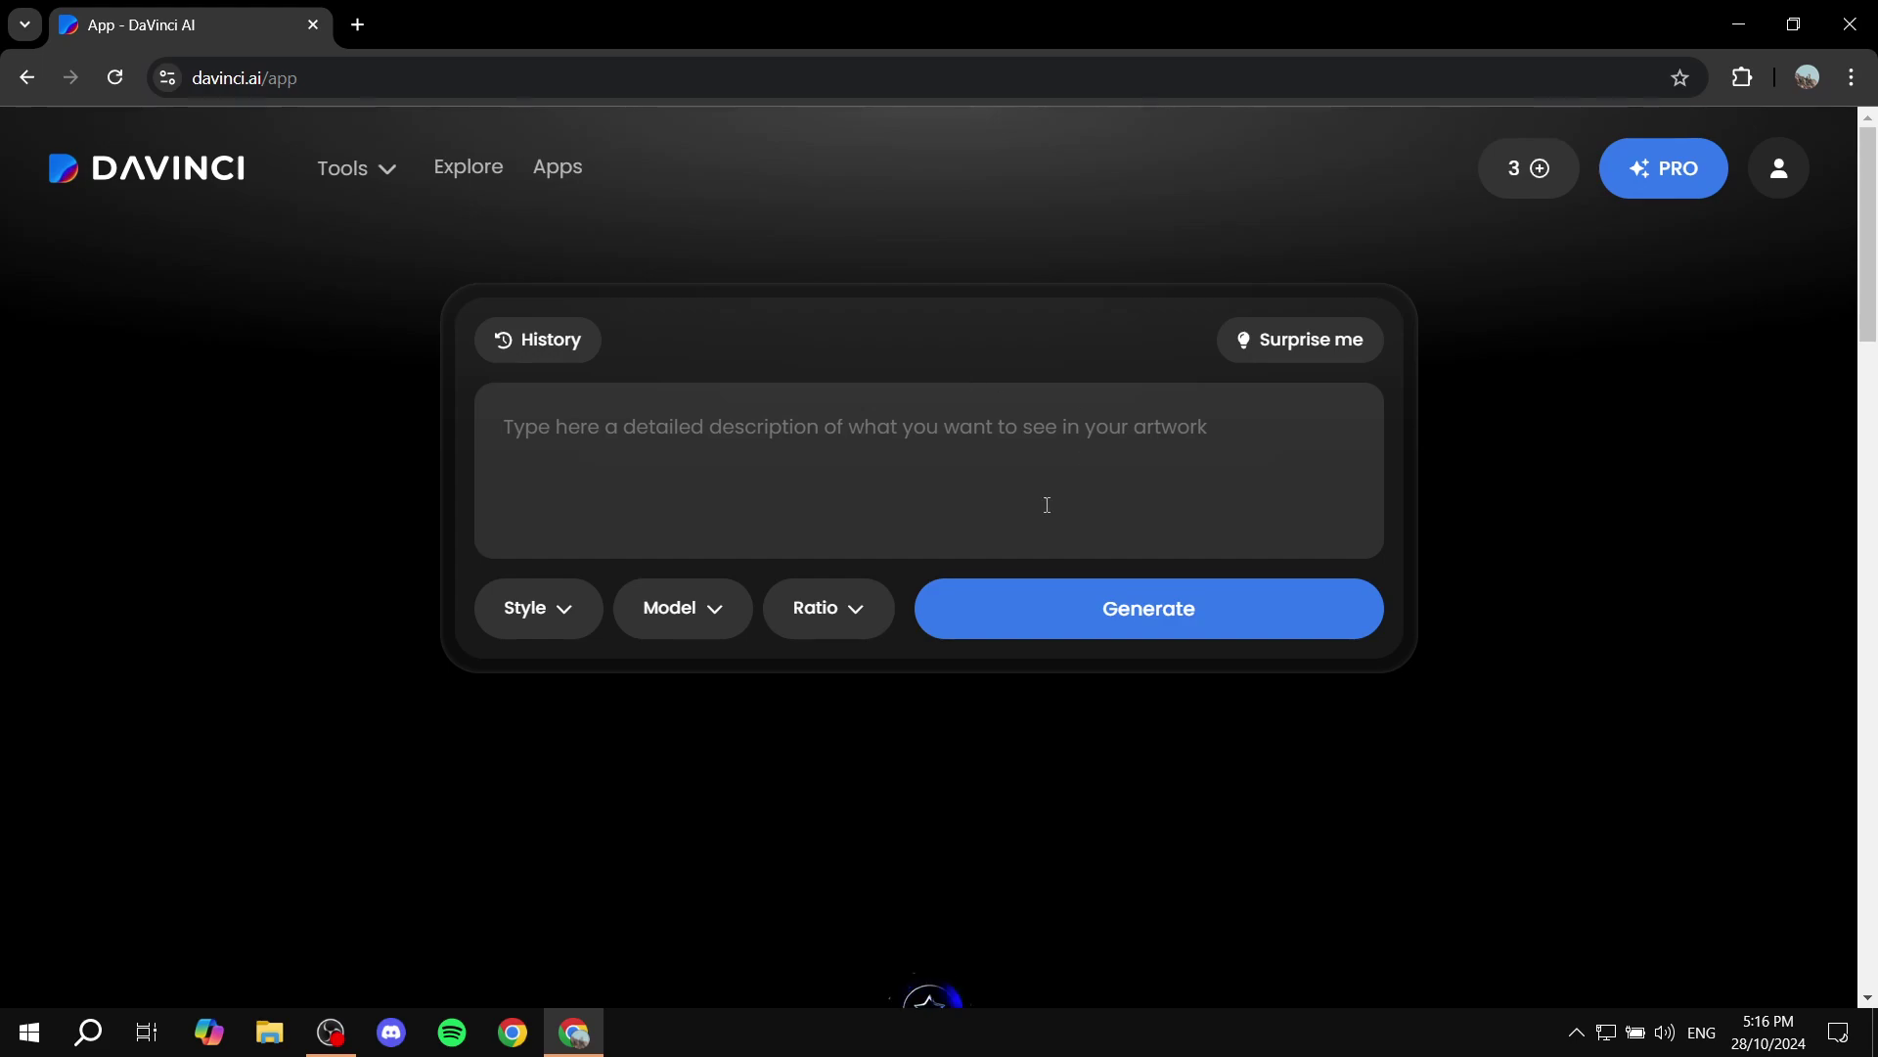
- Place the cursor in the empty prompt box at the top of the art generator
{"action": "left_click", "coordinate": [818, 473]}
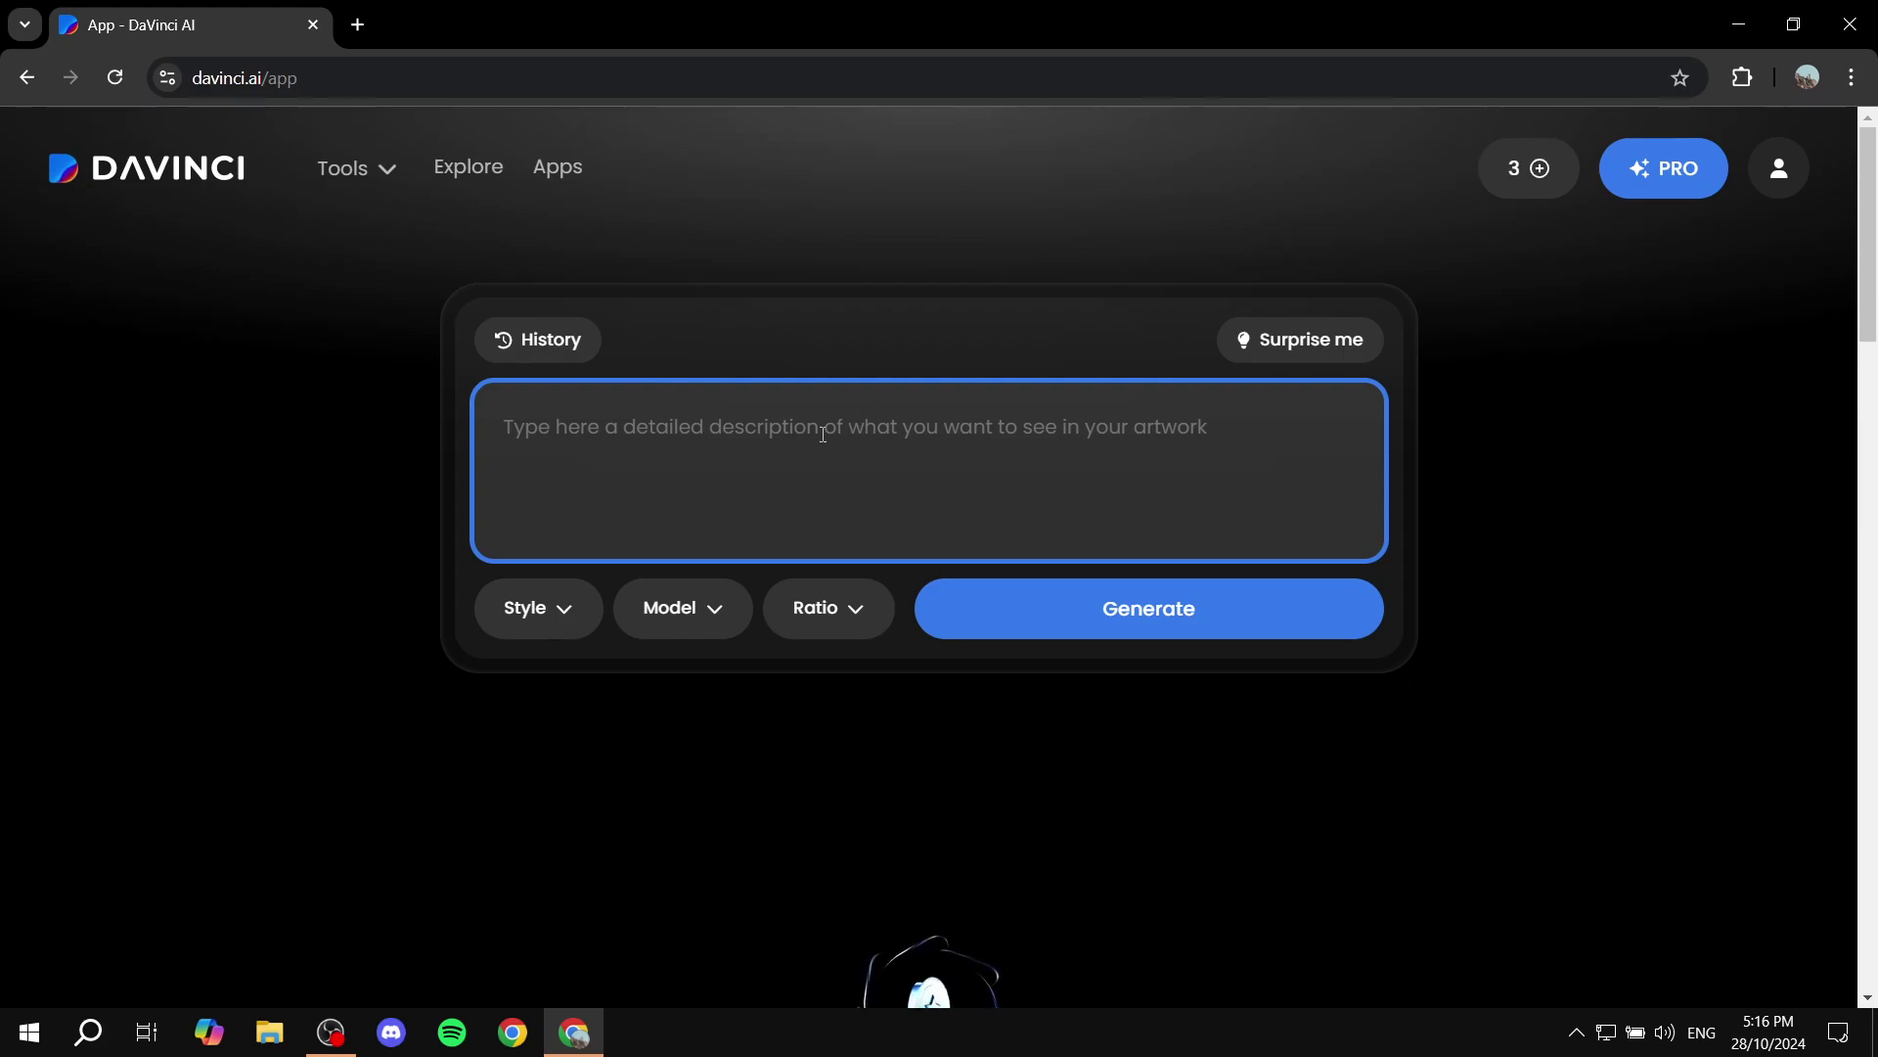
- Write the prompt 'Fire place in the middle of no where' and glance at the aspect ratio options
{"action": "type", "text": "F"}
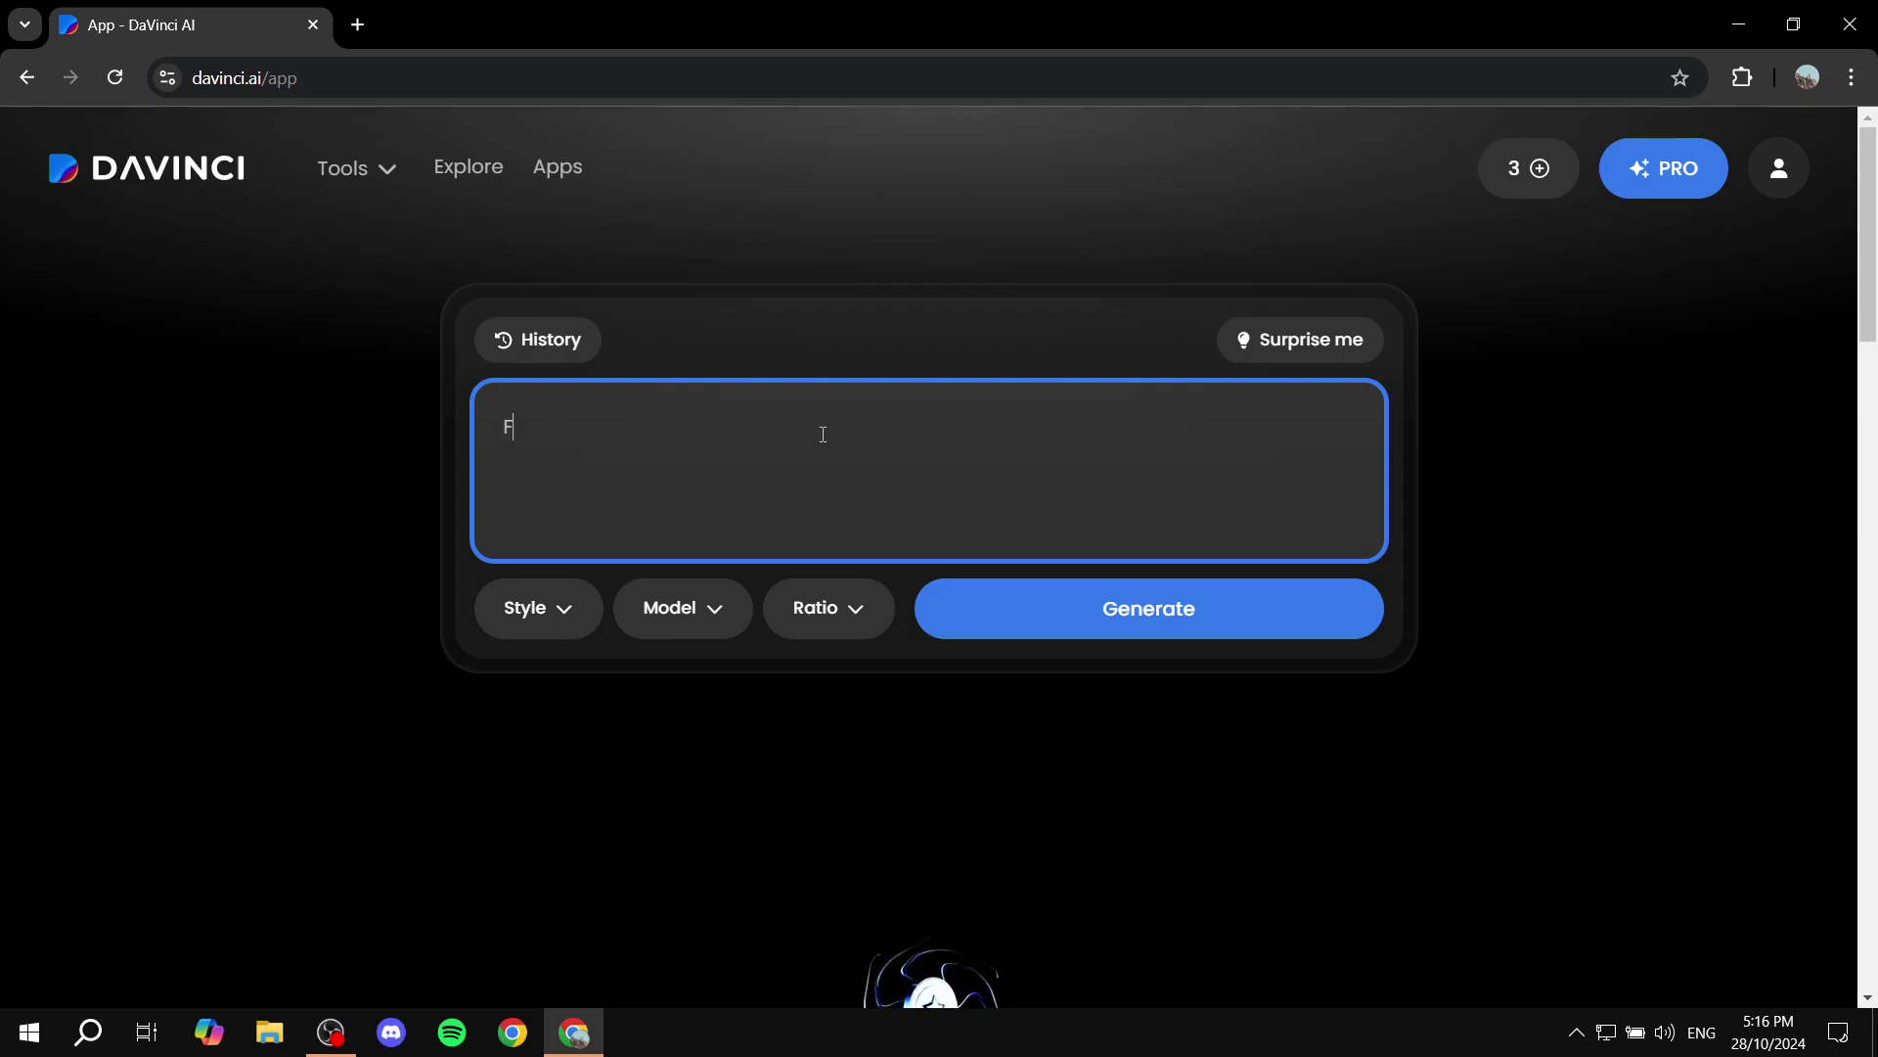
{"action": "type", "text": "ire place i"}
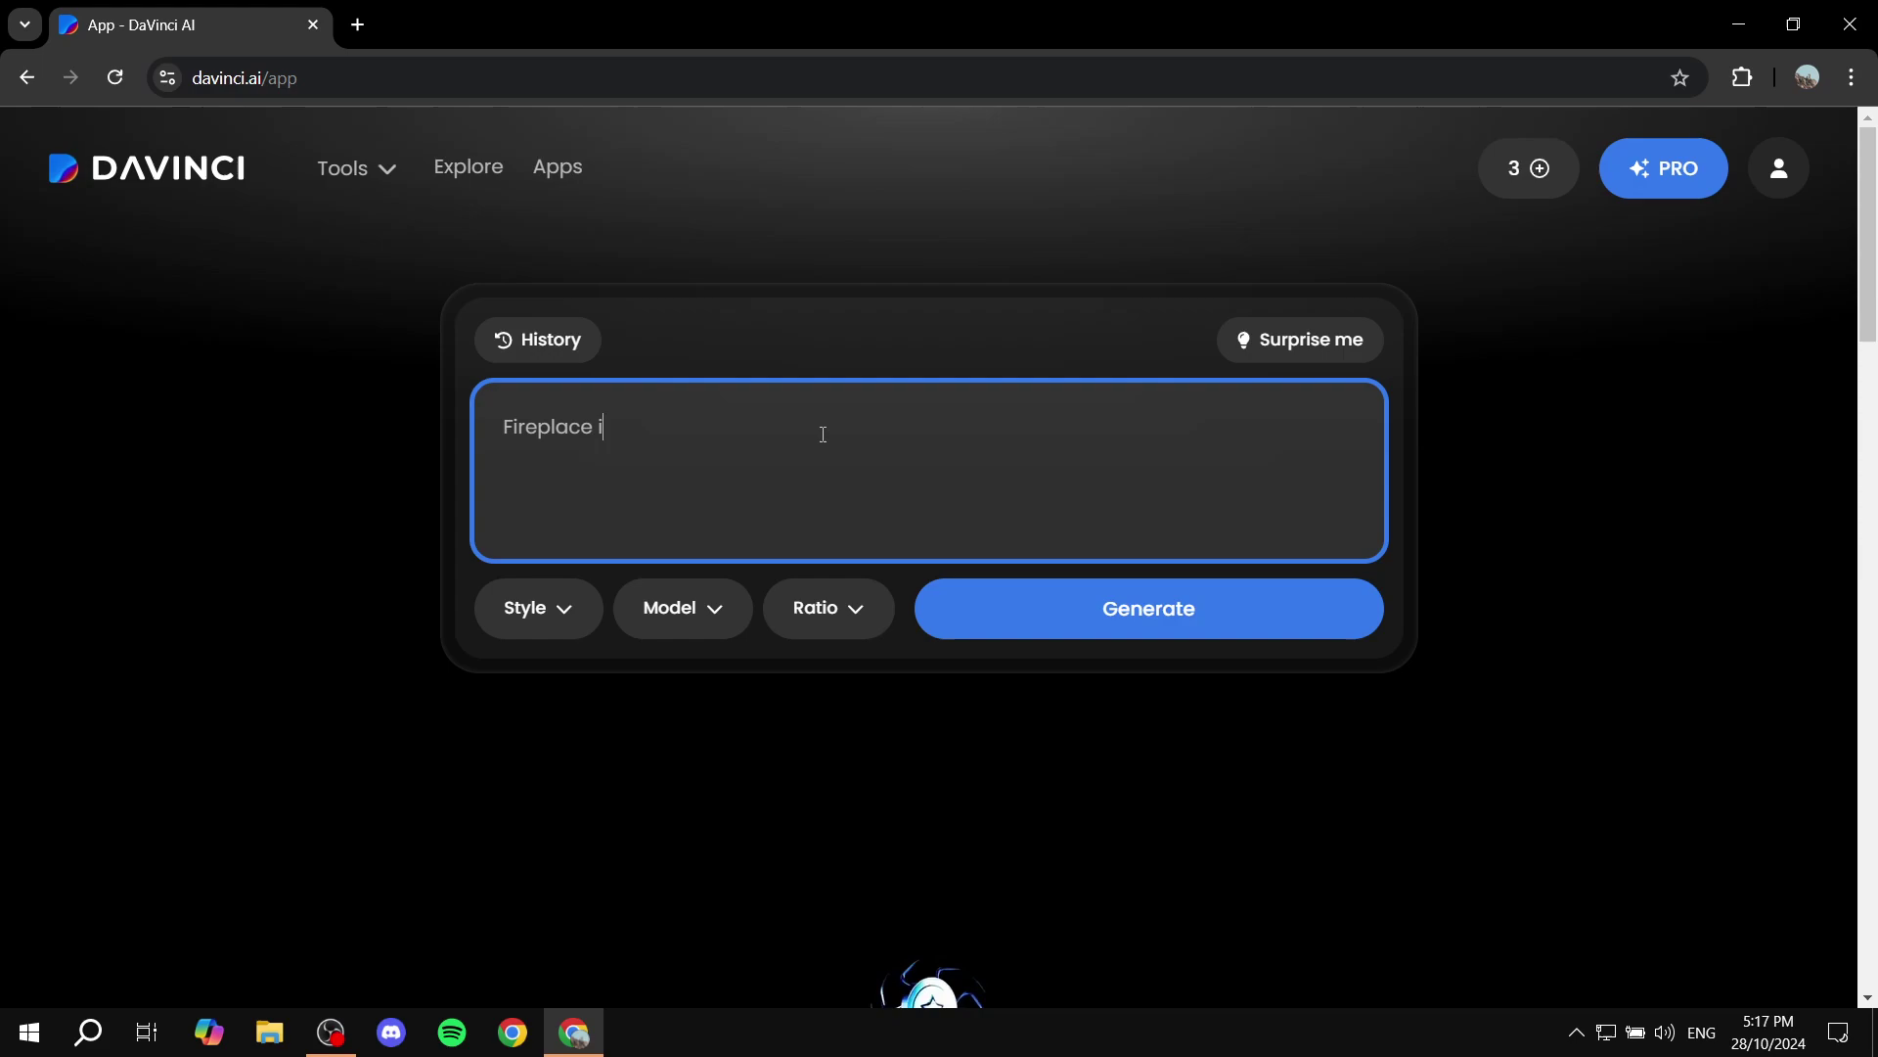
{"action": "type", "text": "n the middle "}
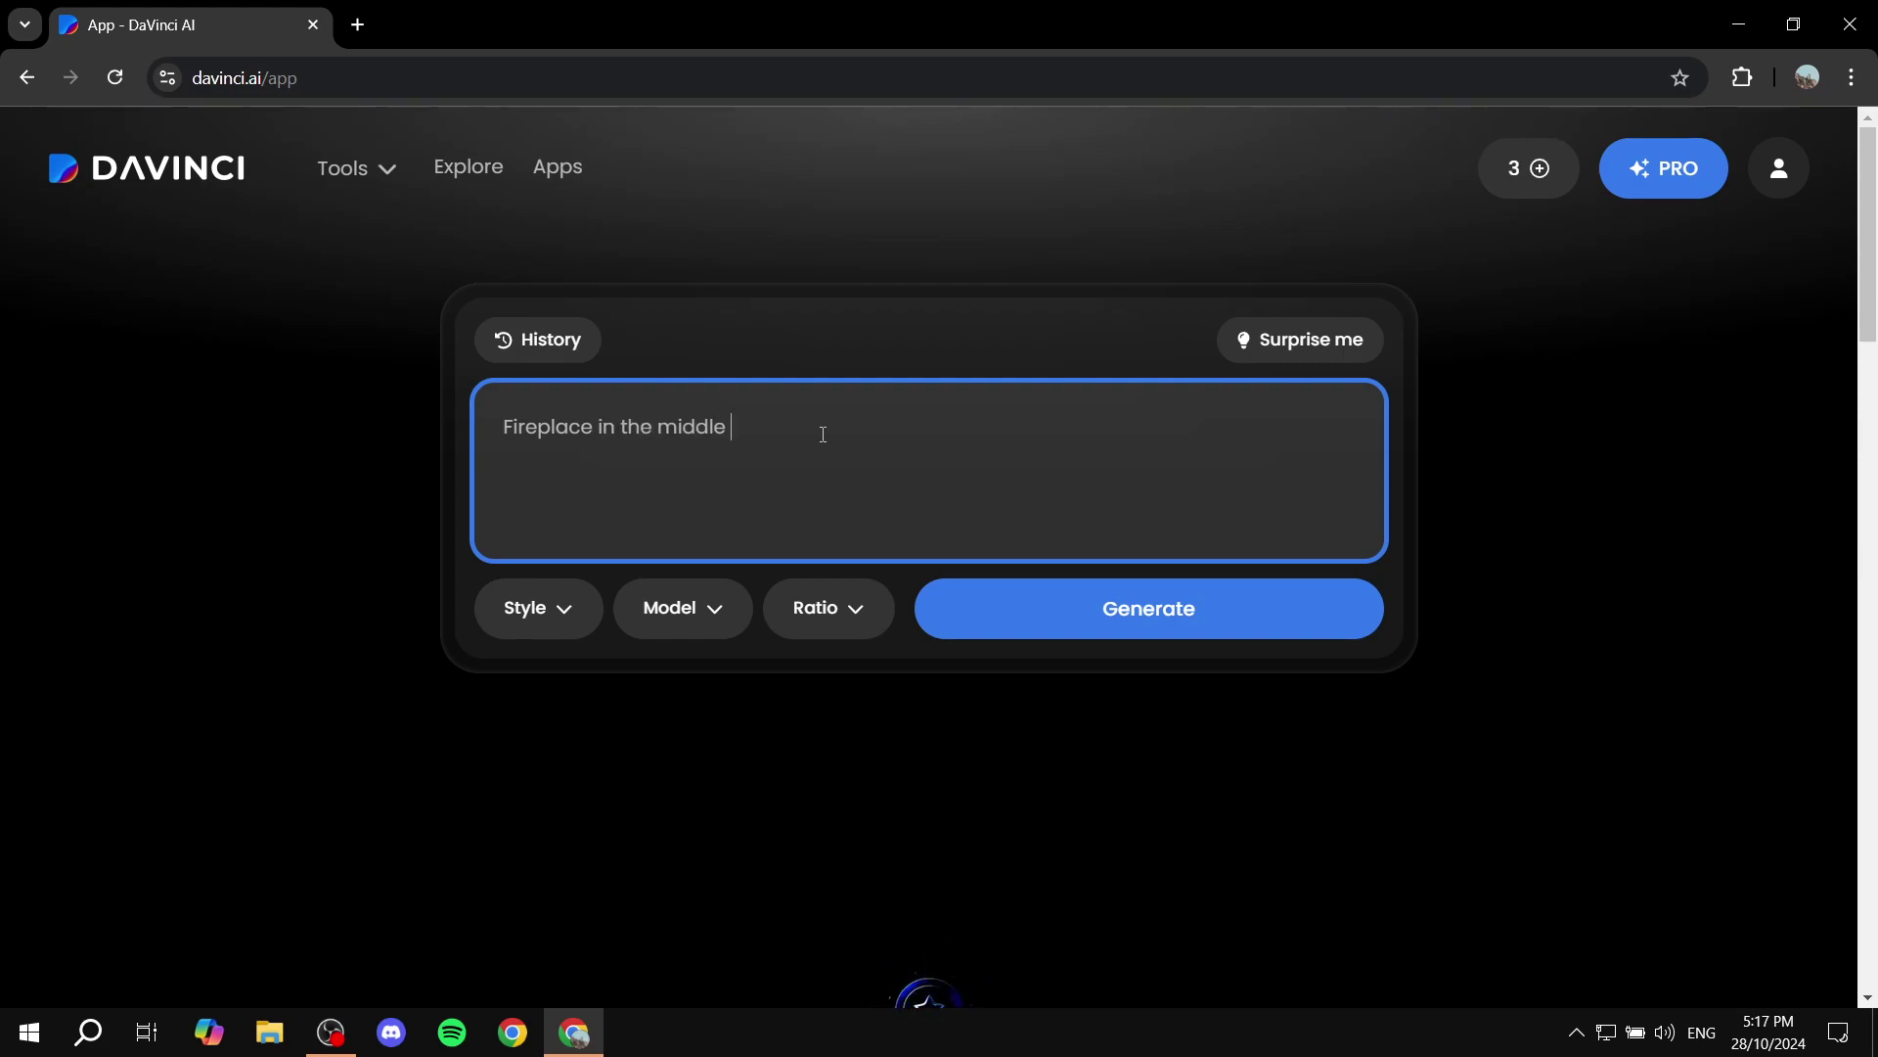
{"action": "type", "text": "of no where"}
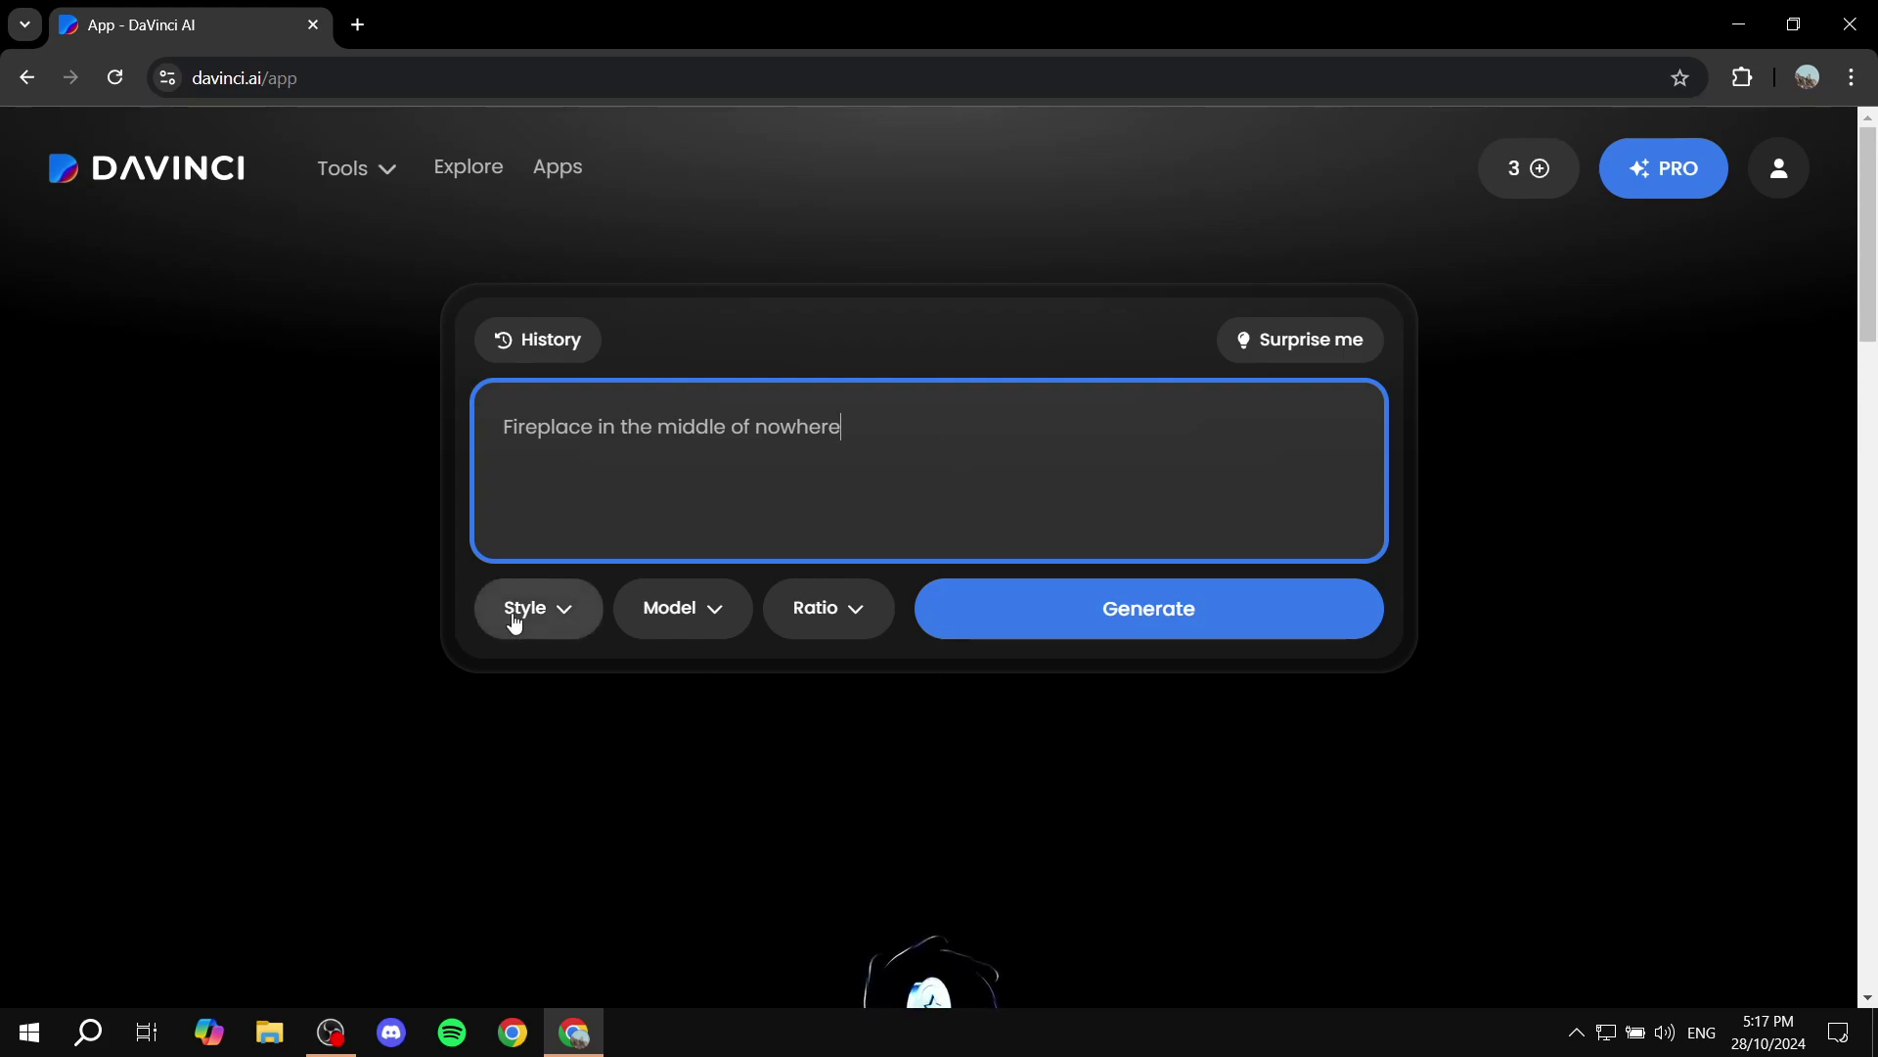
{"action": "left_click", "coordinate": [847, 623]}
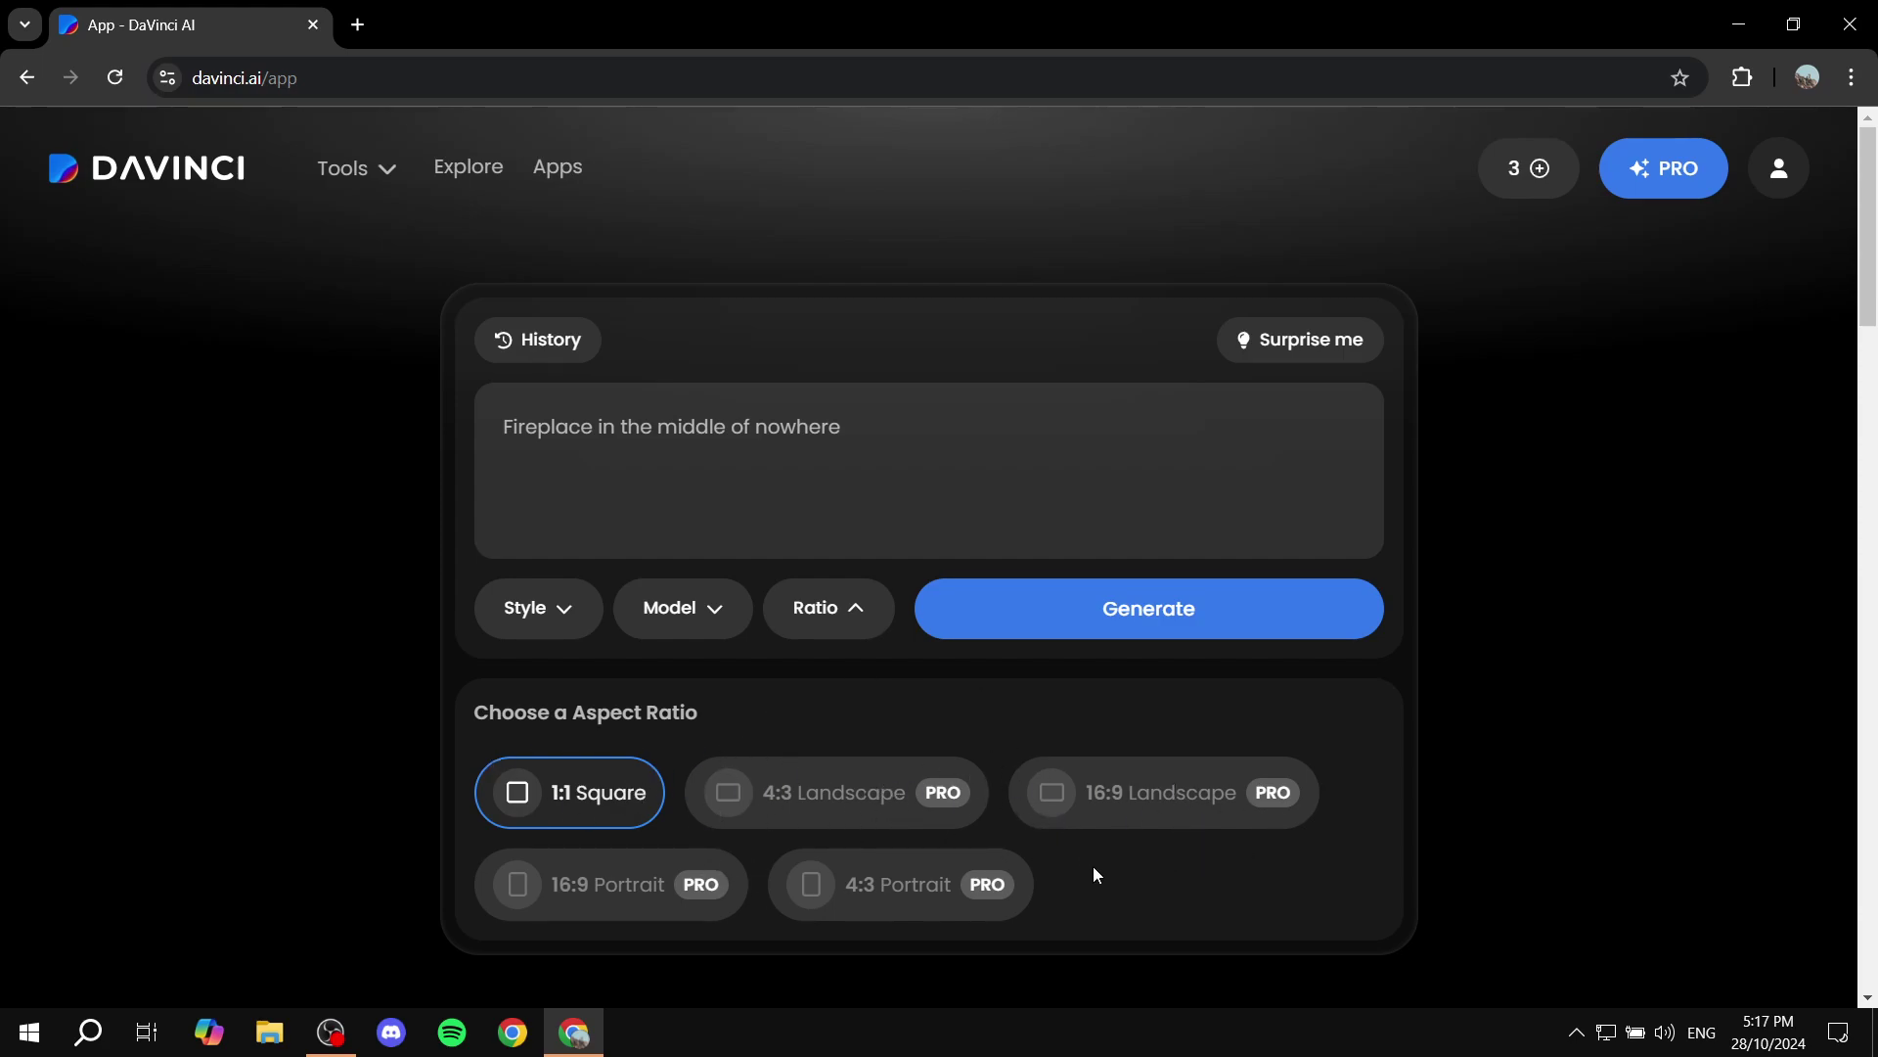
{"action": "left_click", "coordinate": [842, 625]}
- Change the image model from SDXL to DaVinci Ultra
{"action": "left_click", "coordinate": [683, 615]}
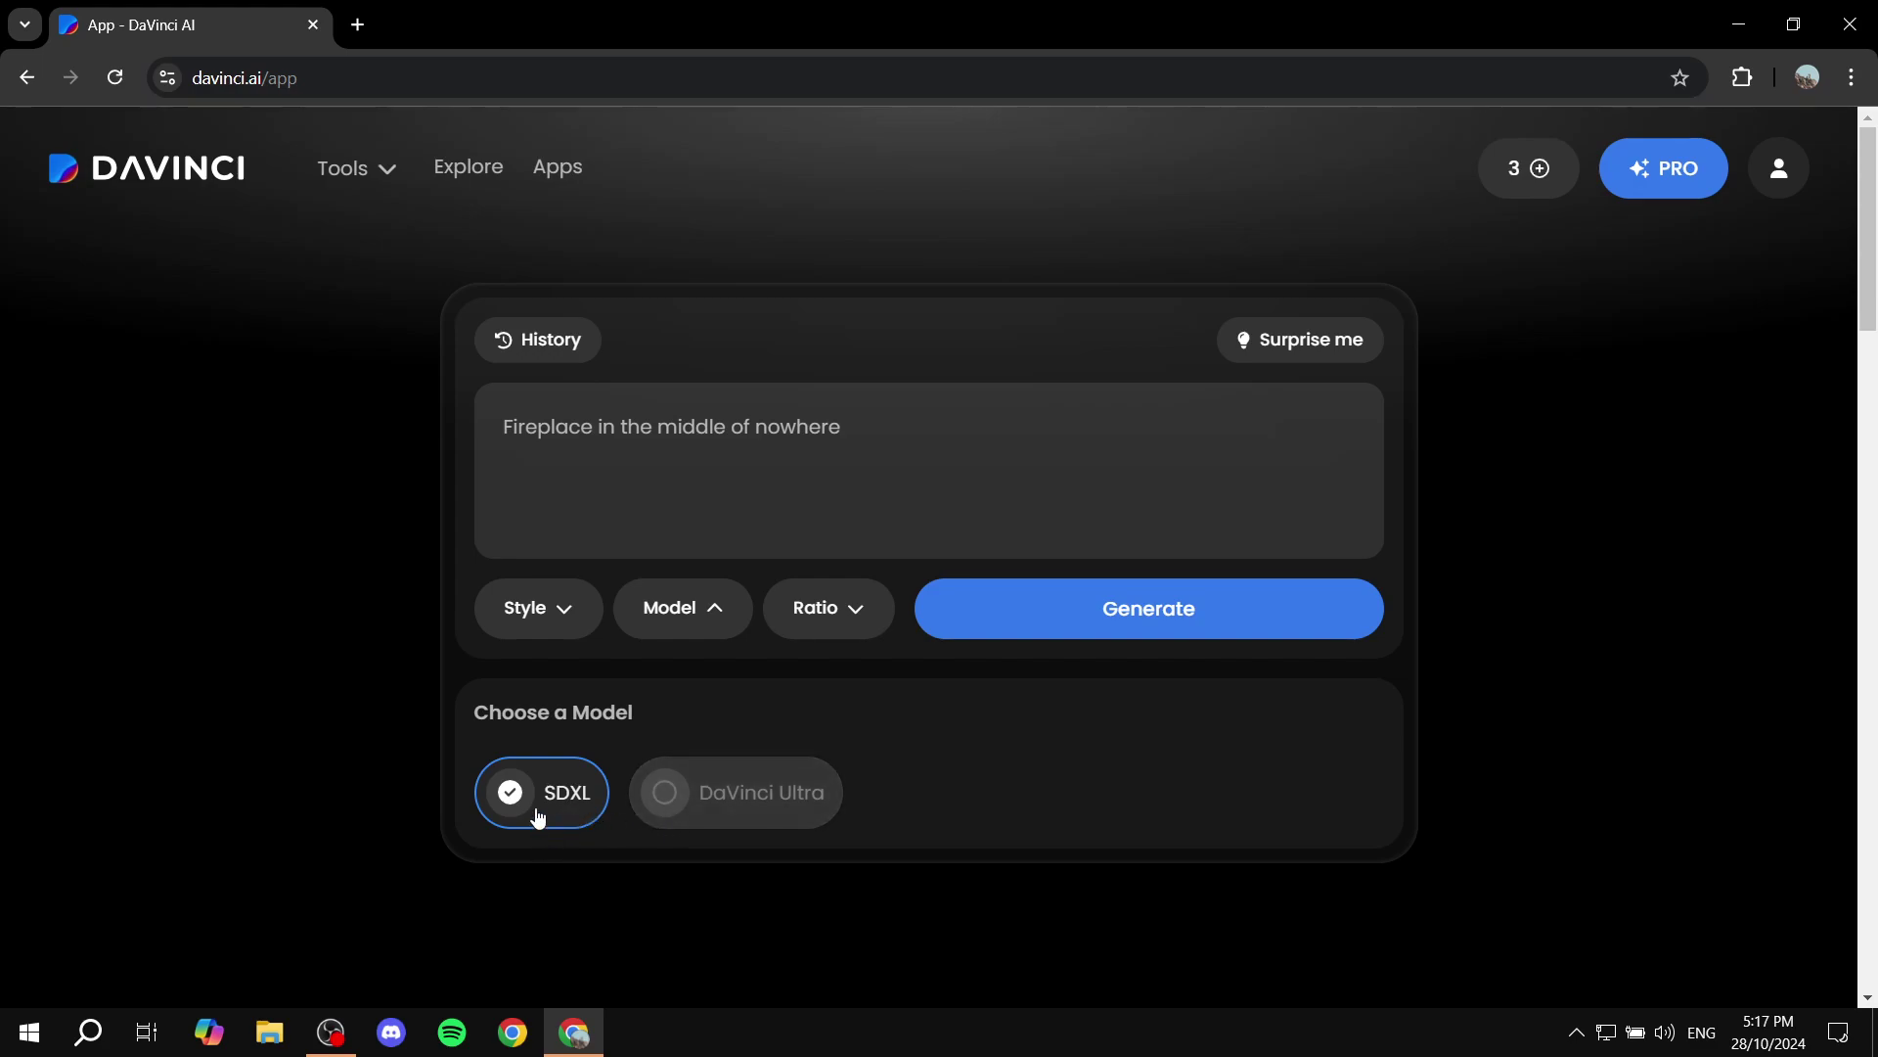
{"action": "left_click", "coordinate": [752, 810]}
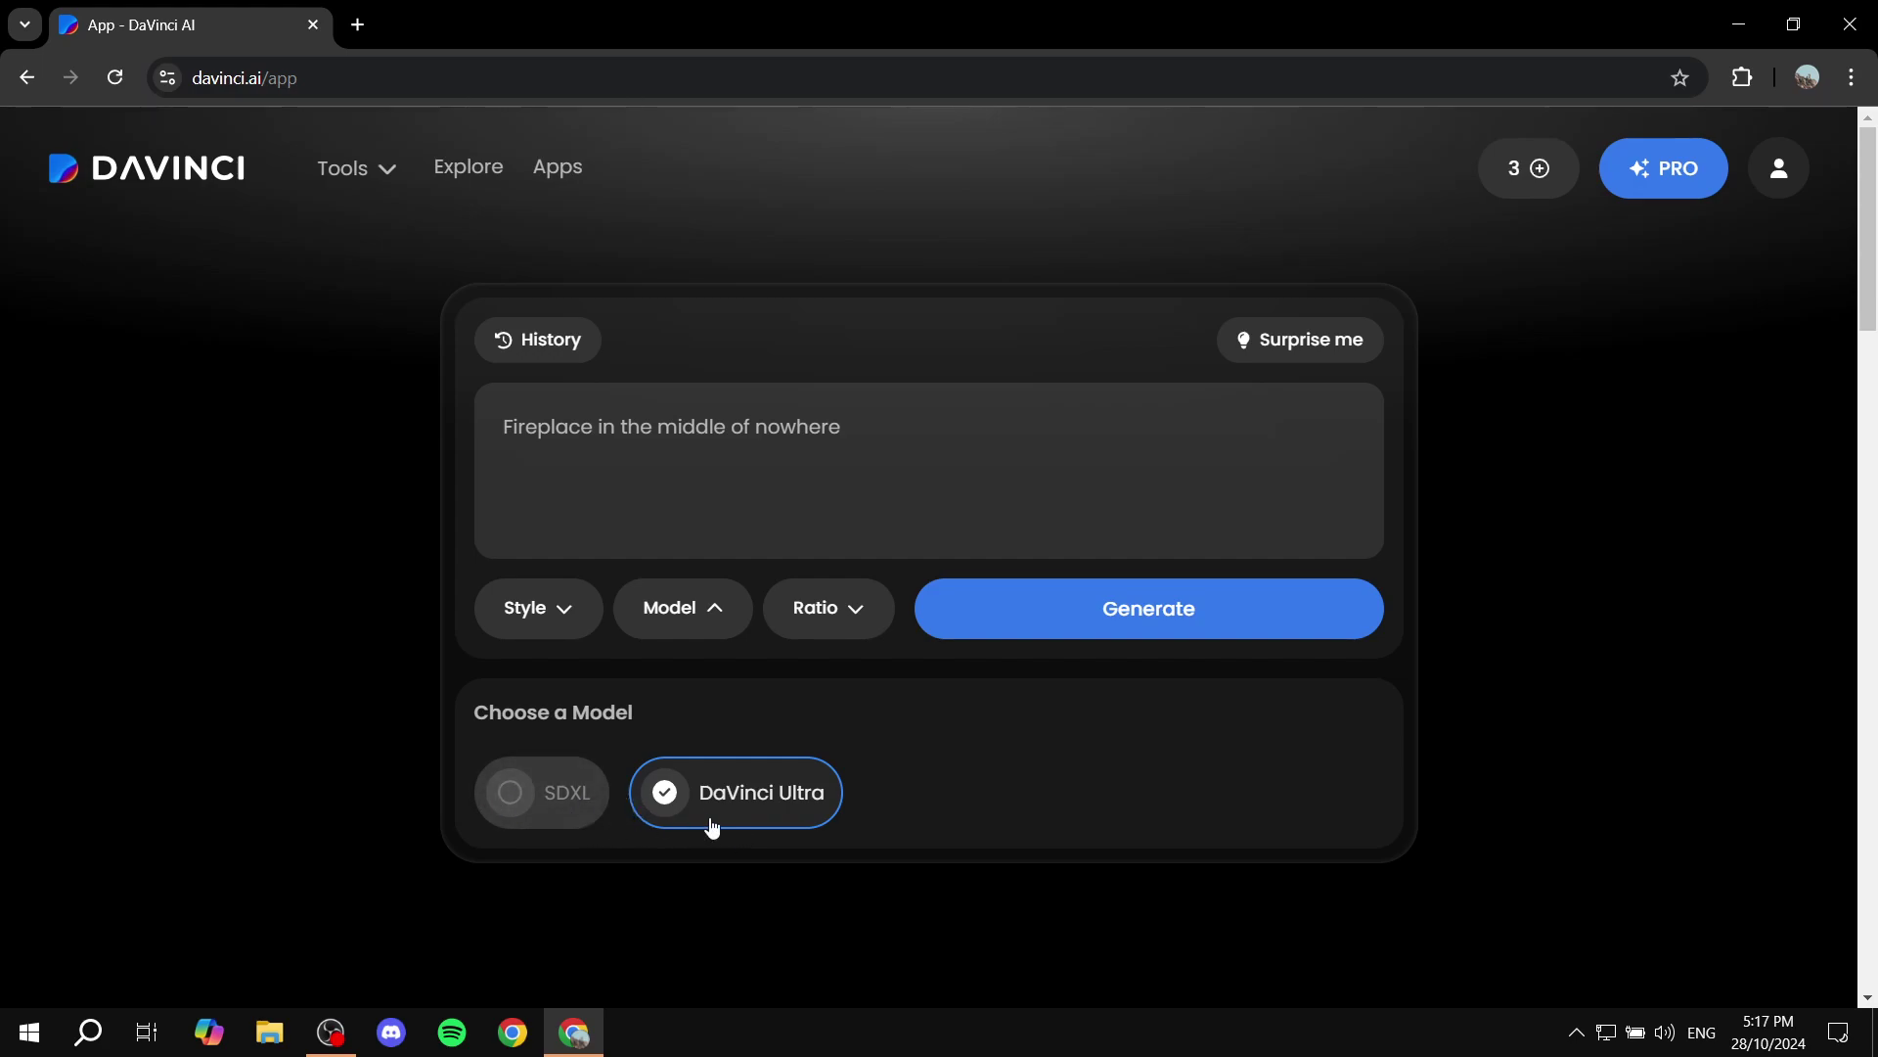
{"action": "left_click", "coordinate": [712, 611]}
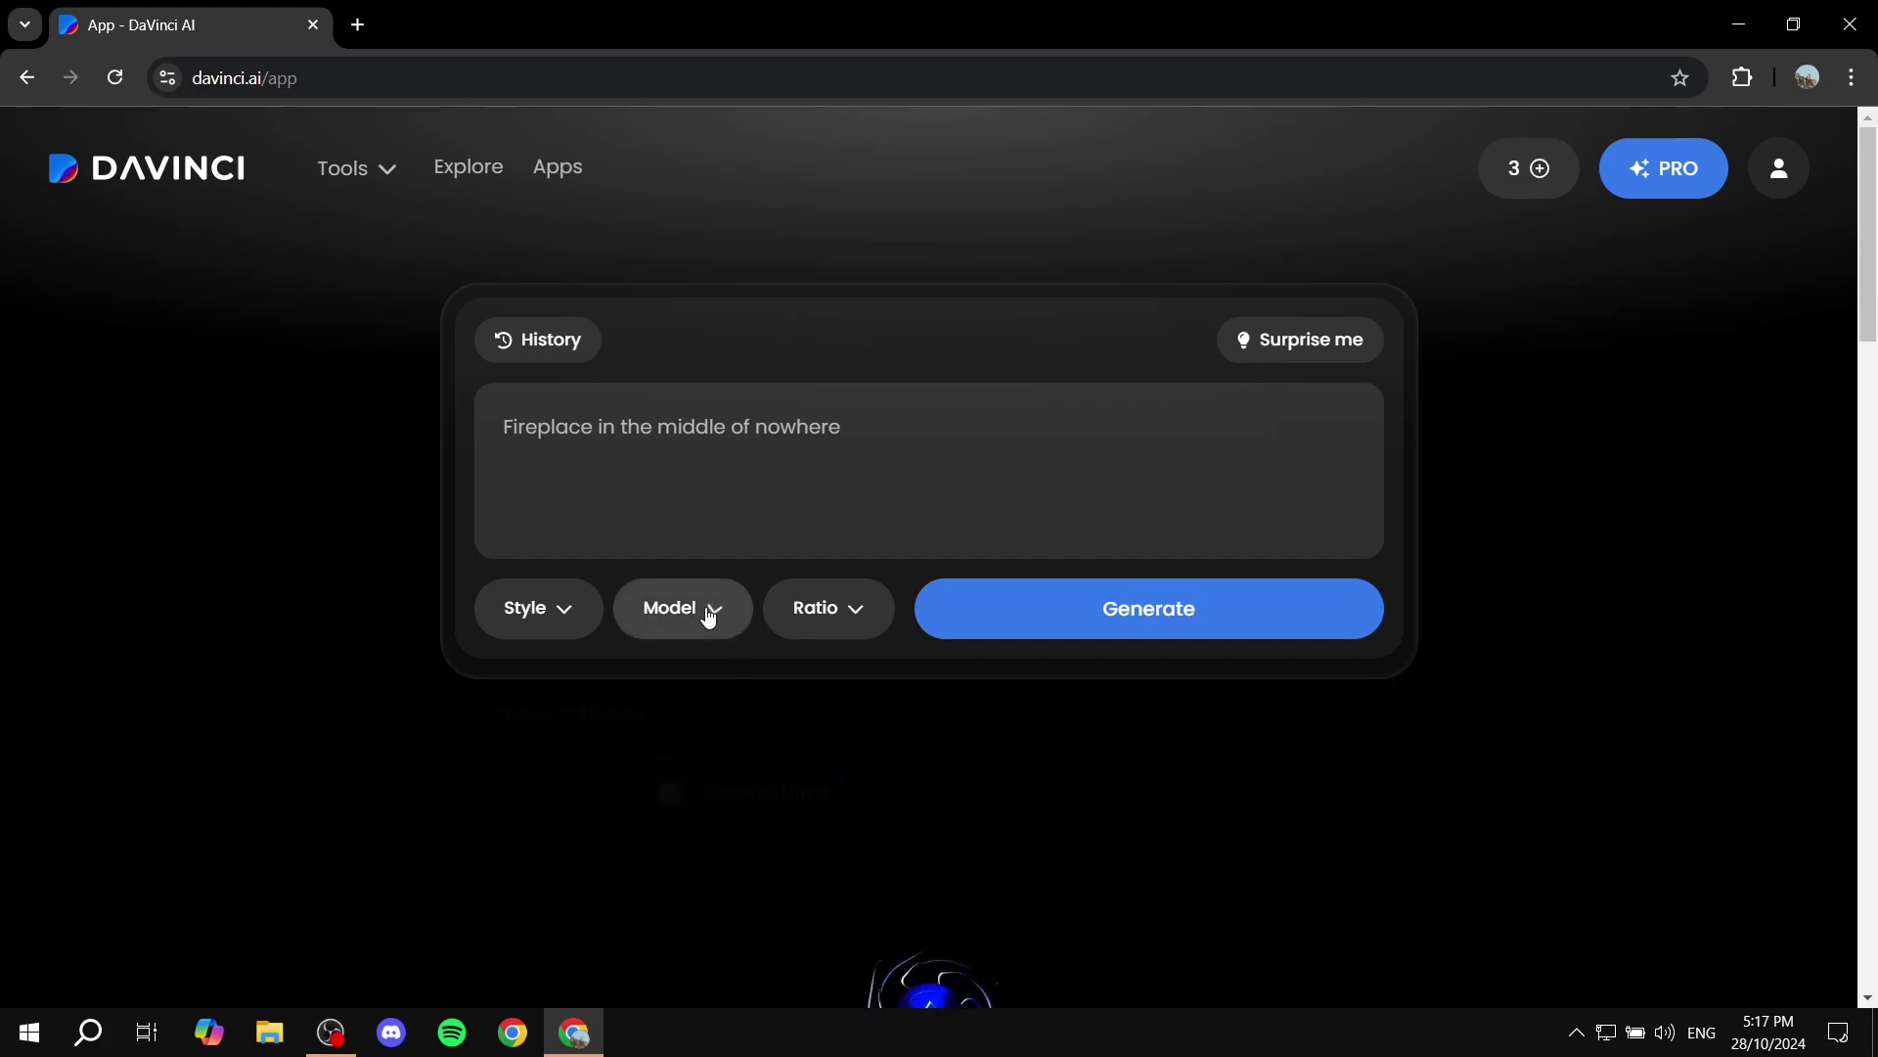
{"action": "left_click", "coordinate": [549, 622]}
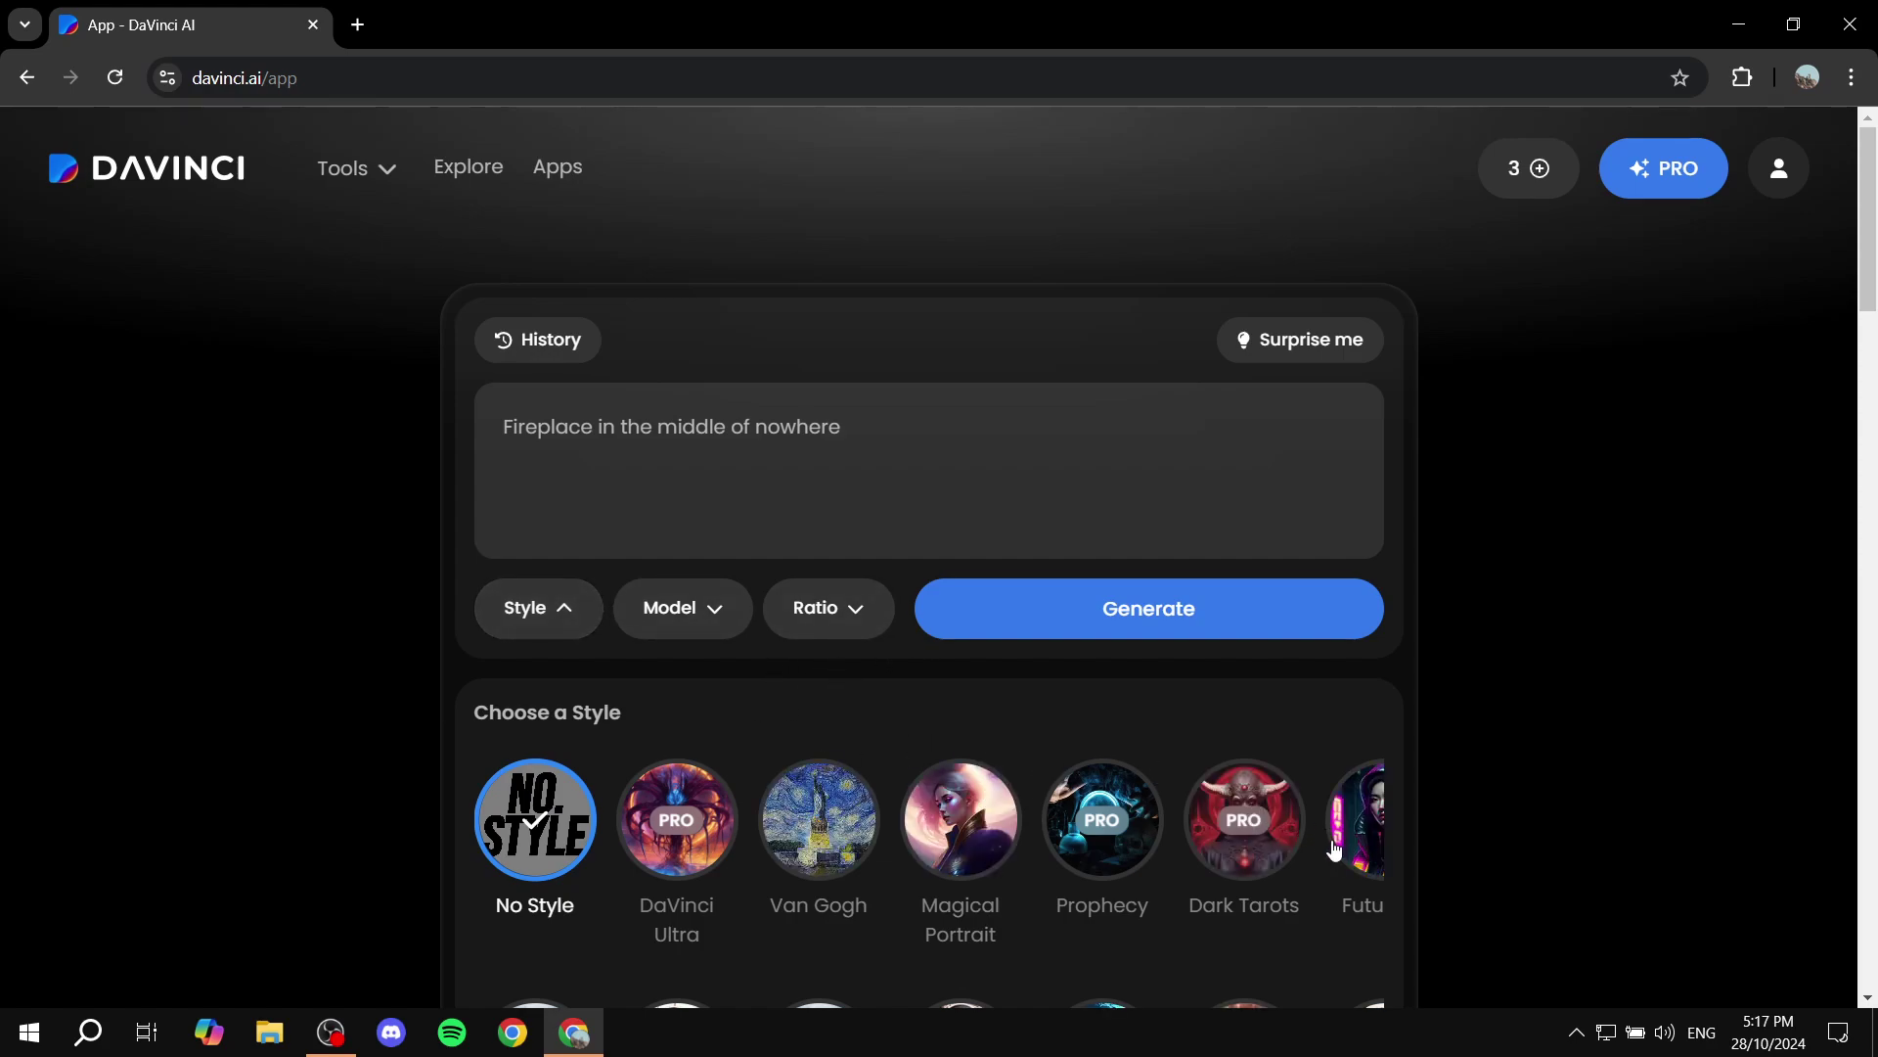
{"action": "scroll", "coordinate": [1338, 849], "scroll_direction": "down", "scroll_amount": 3}
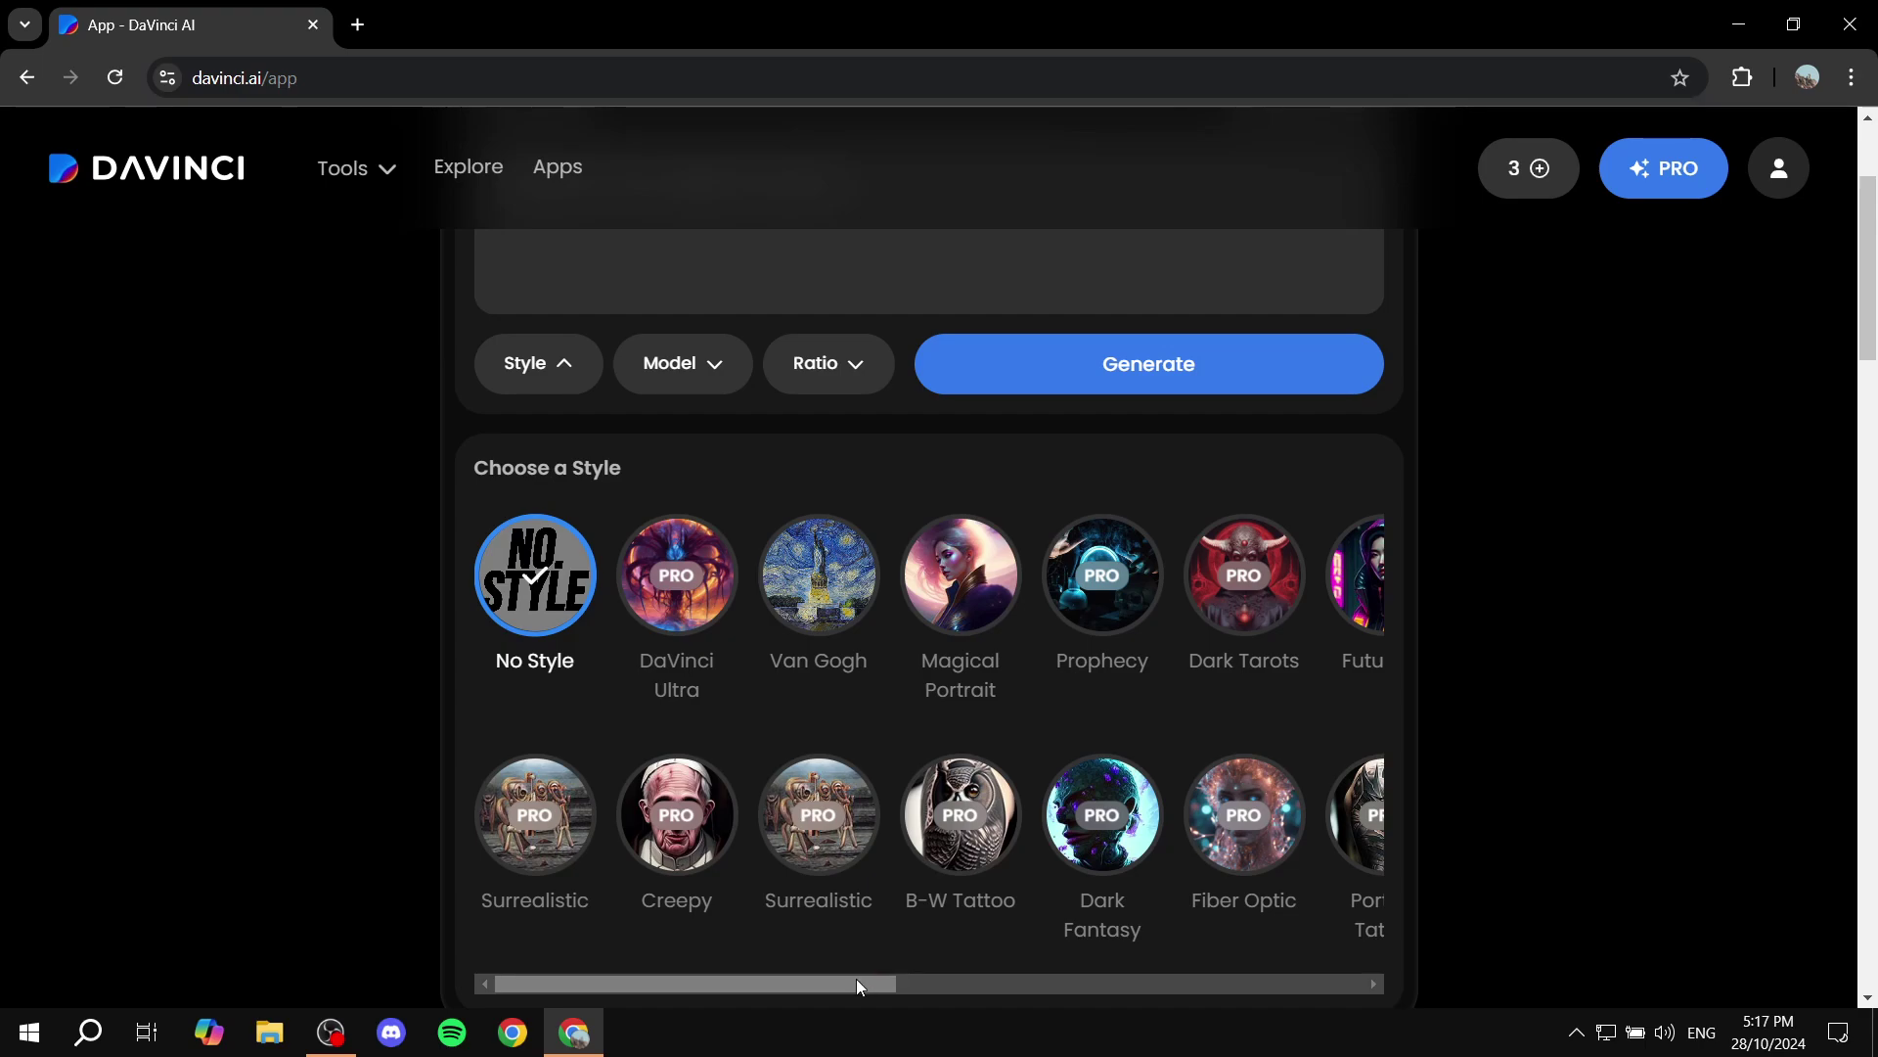
{"action": "left_click_drag", "start_coordinate": [855, 980], "coordinate": [1341, 980]}
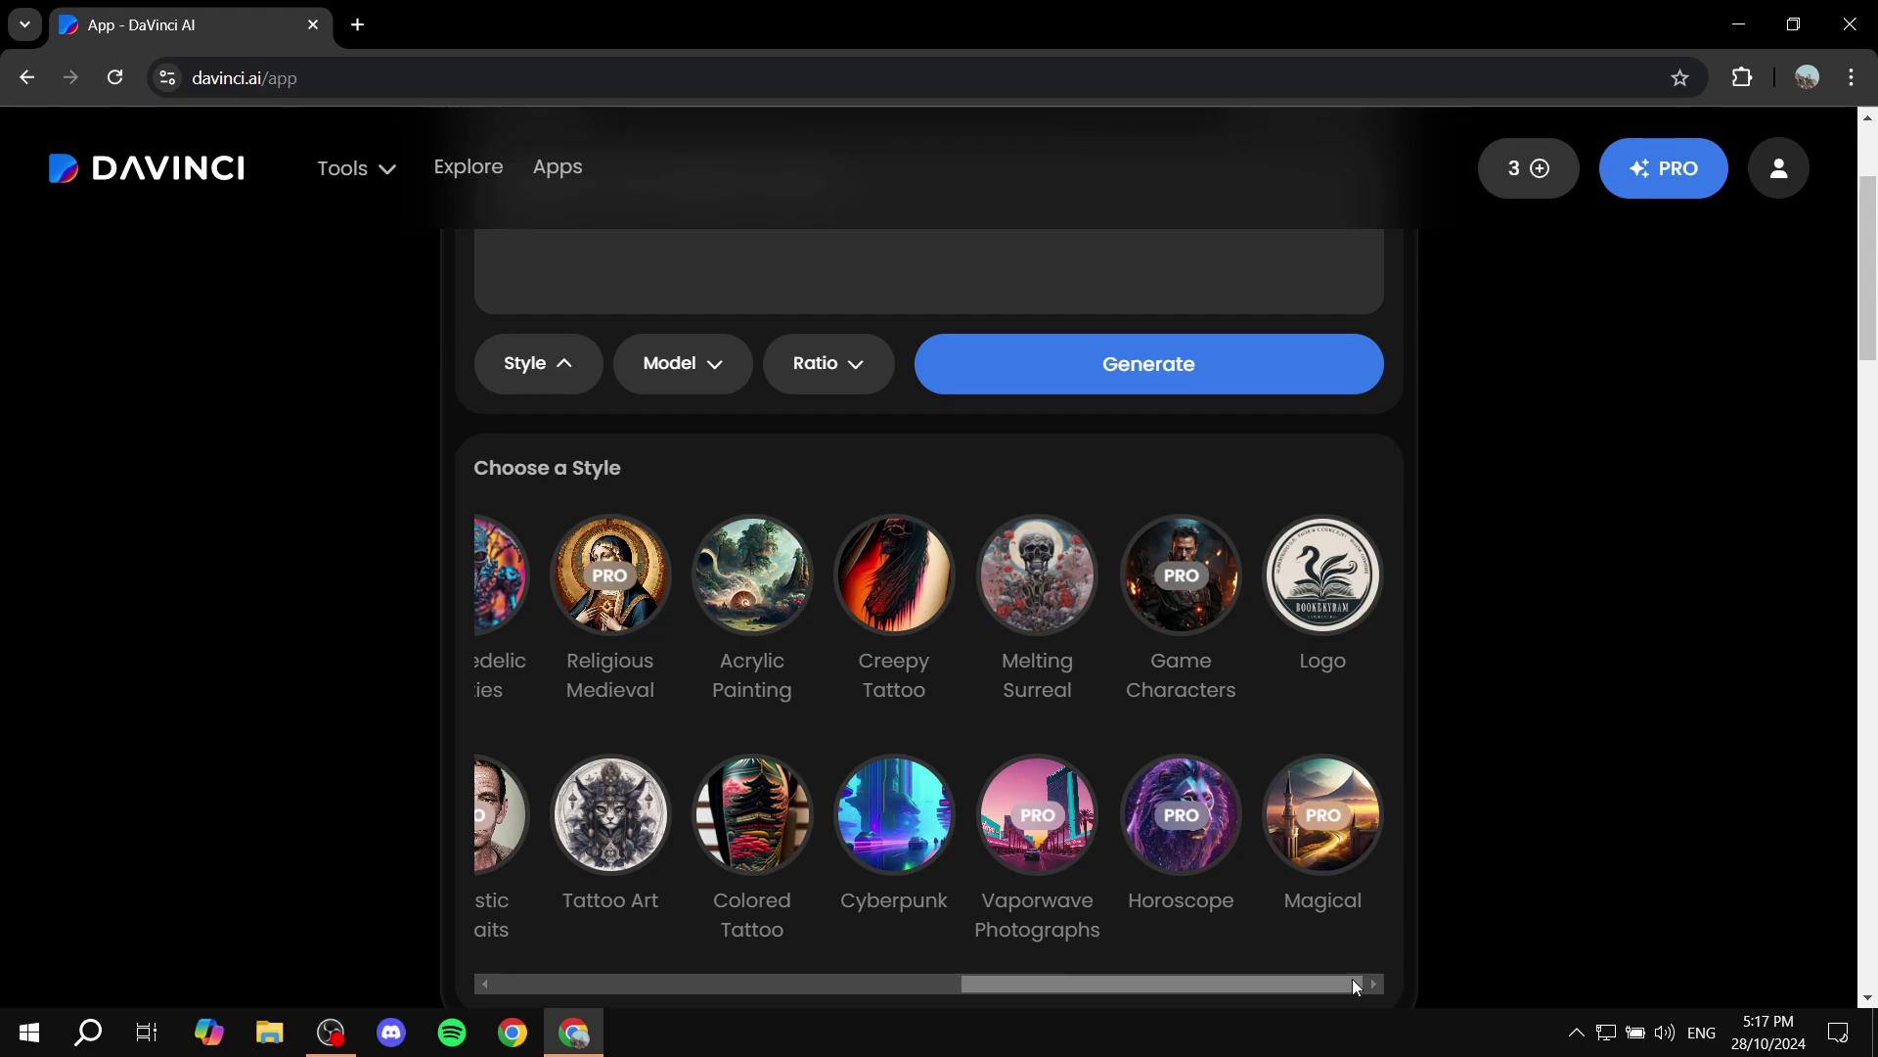
{"action": "left_click_drag", "start_coordinate": [1354, 982], "coordinate": [1323, 982]}
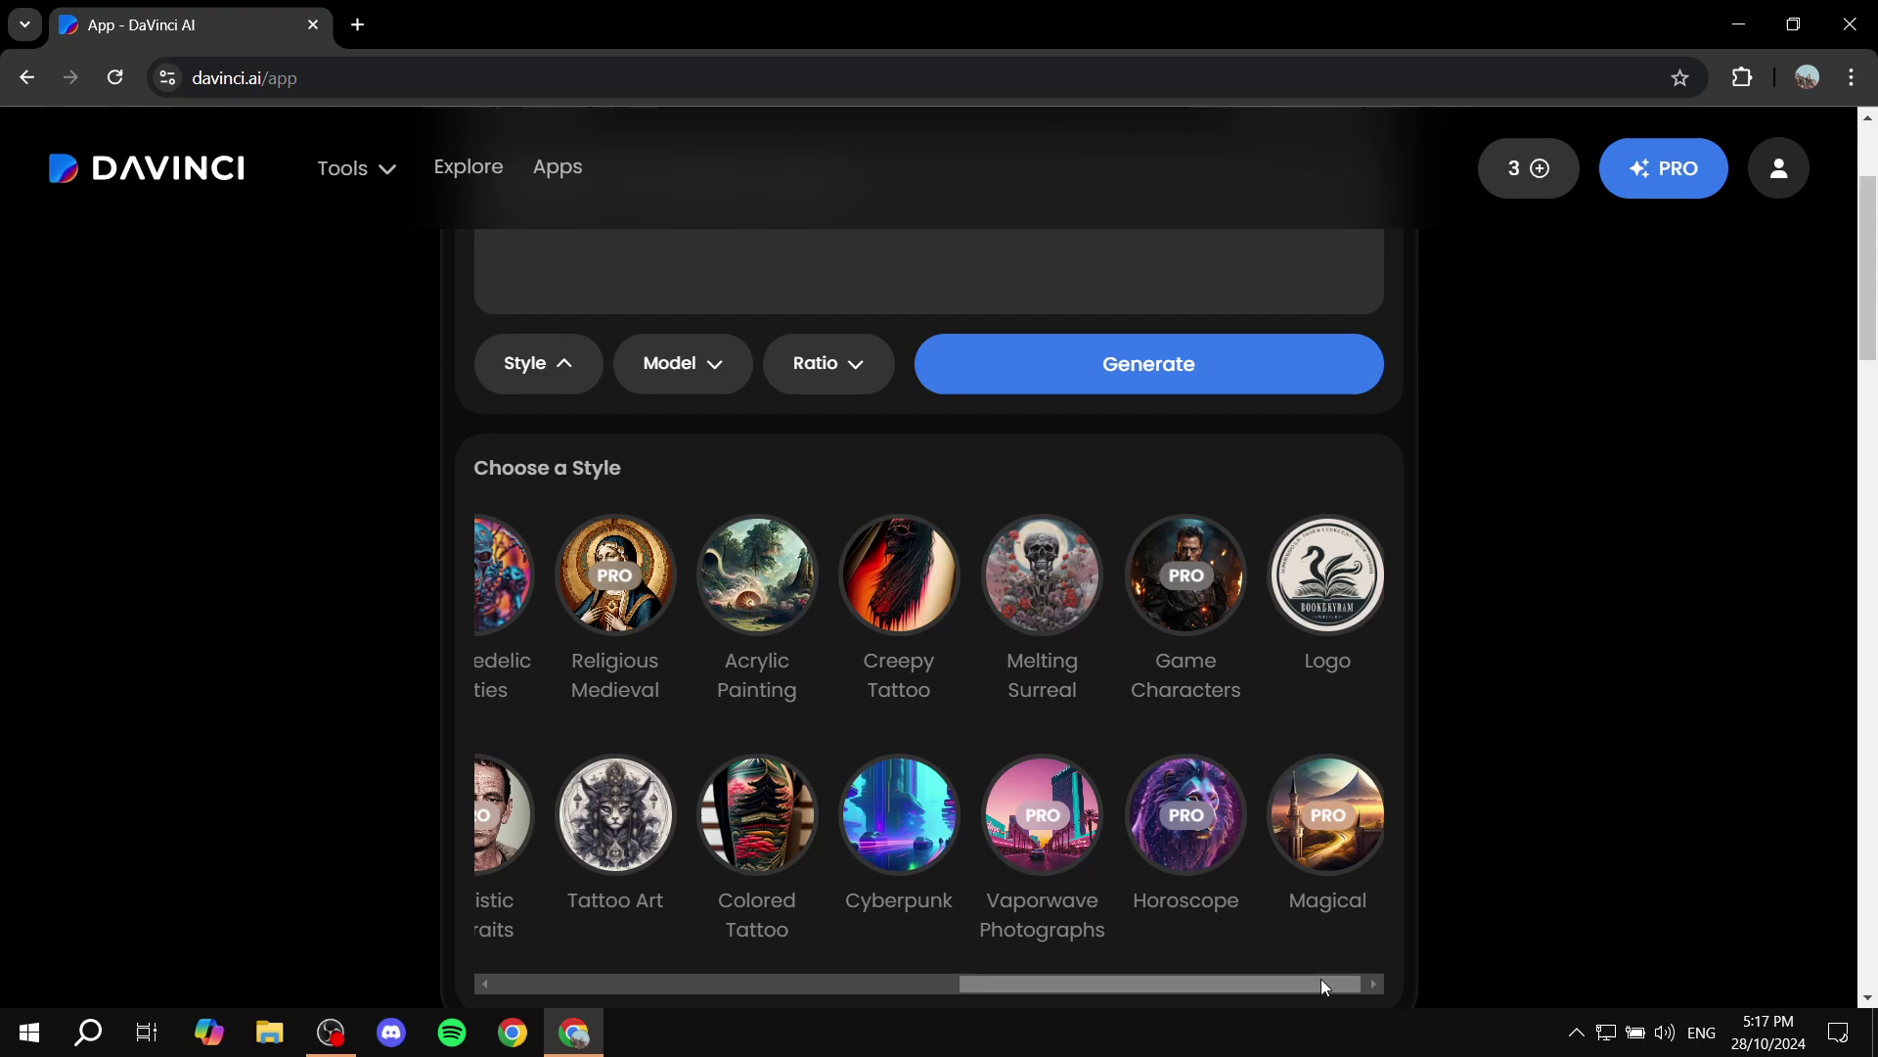
{"action": "left_click", "coordinate": [735, 558]}
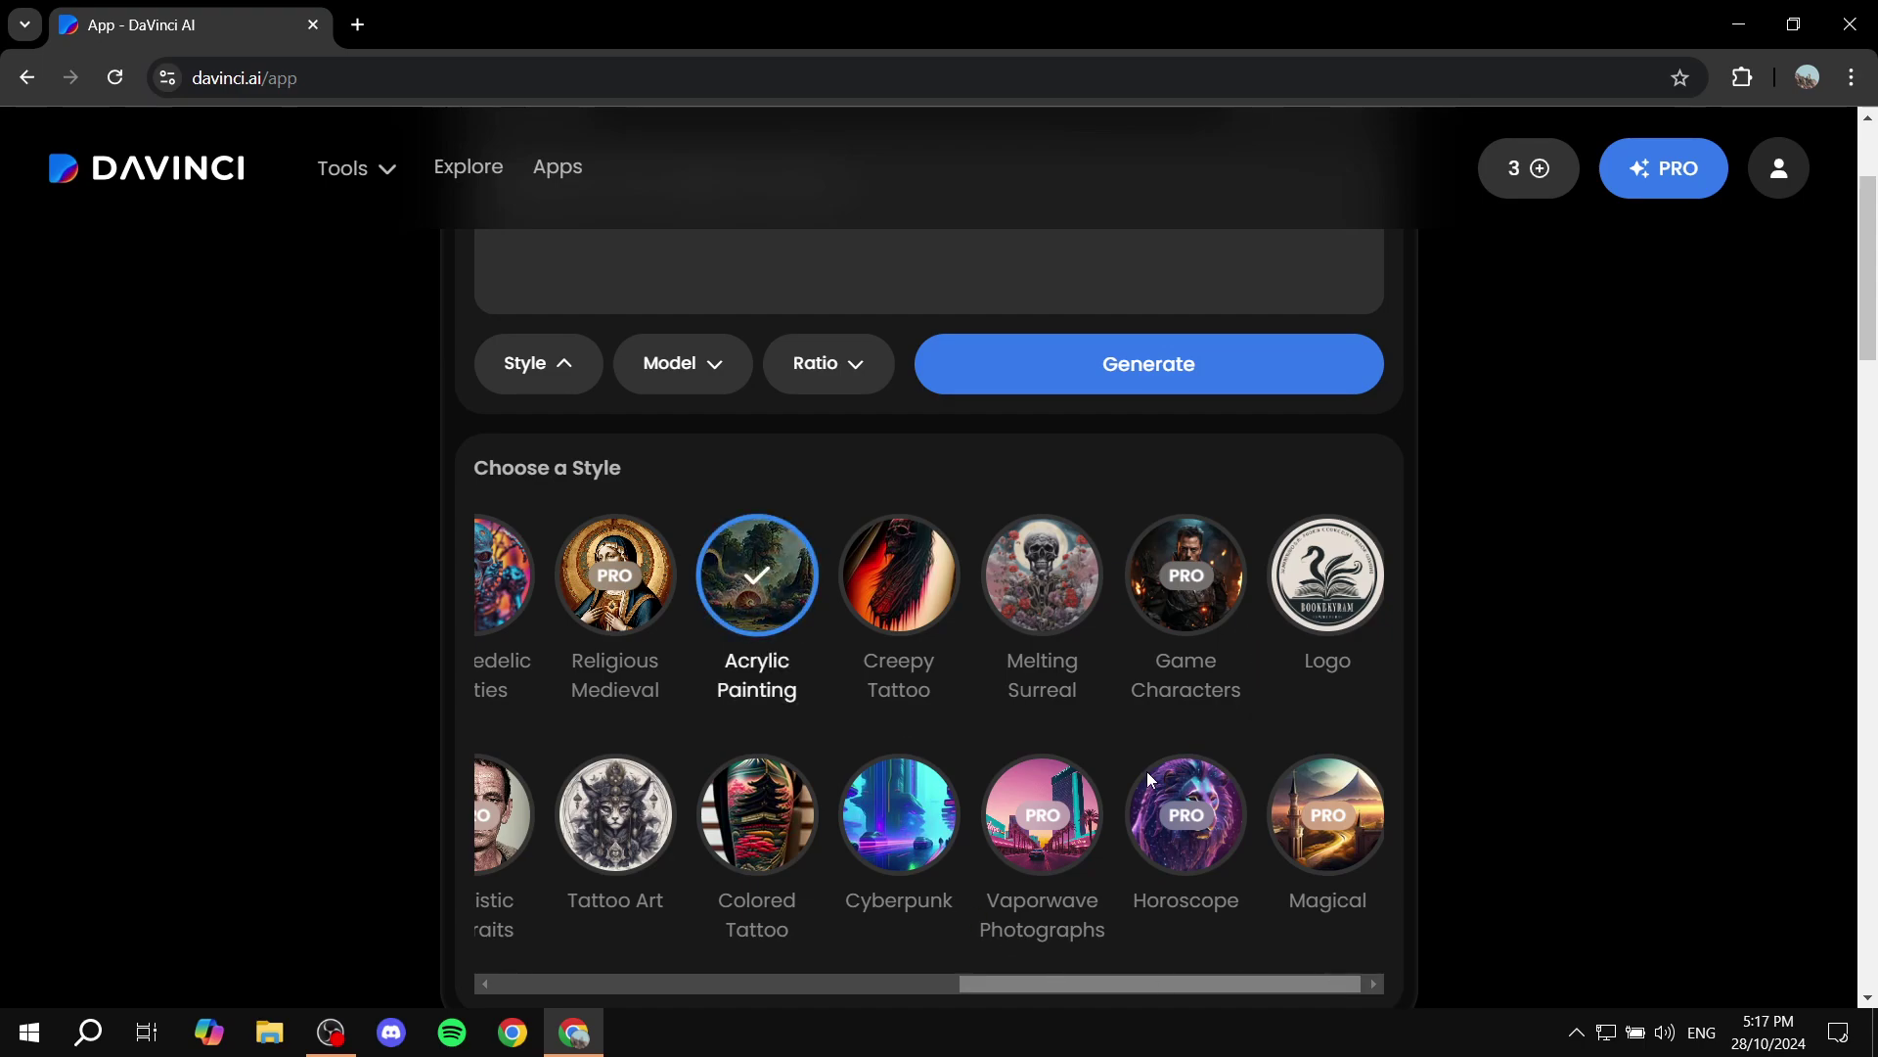
{"action": "left_click_drag", "start_coordinate": [1096, 982], "coordinate": [603, 982]}
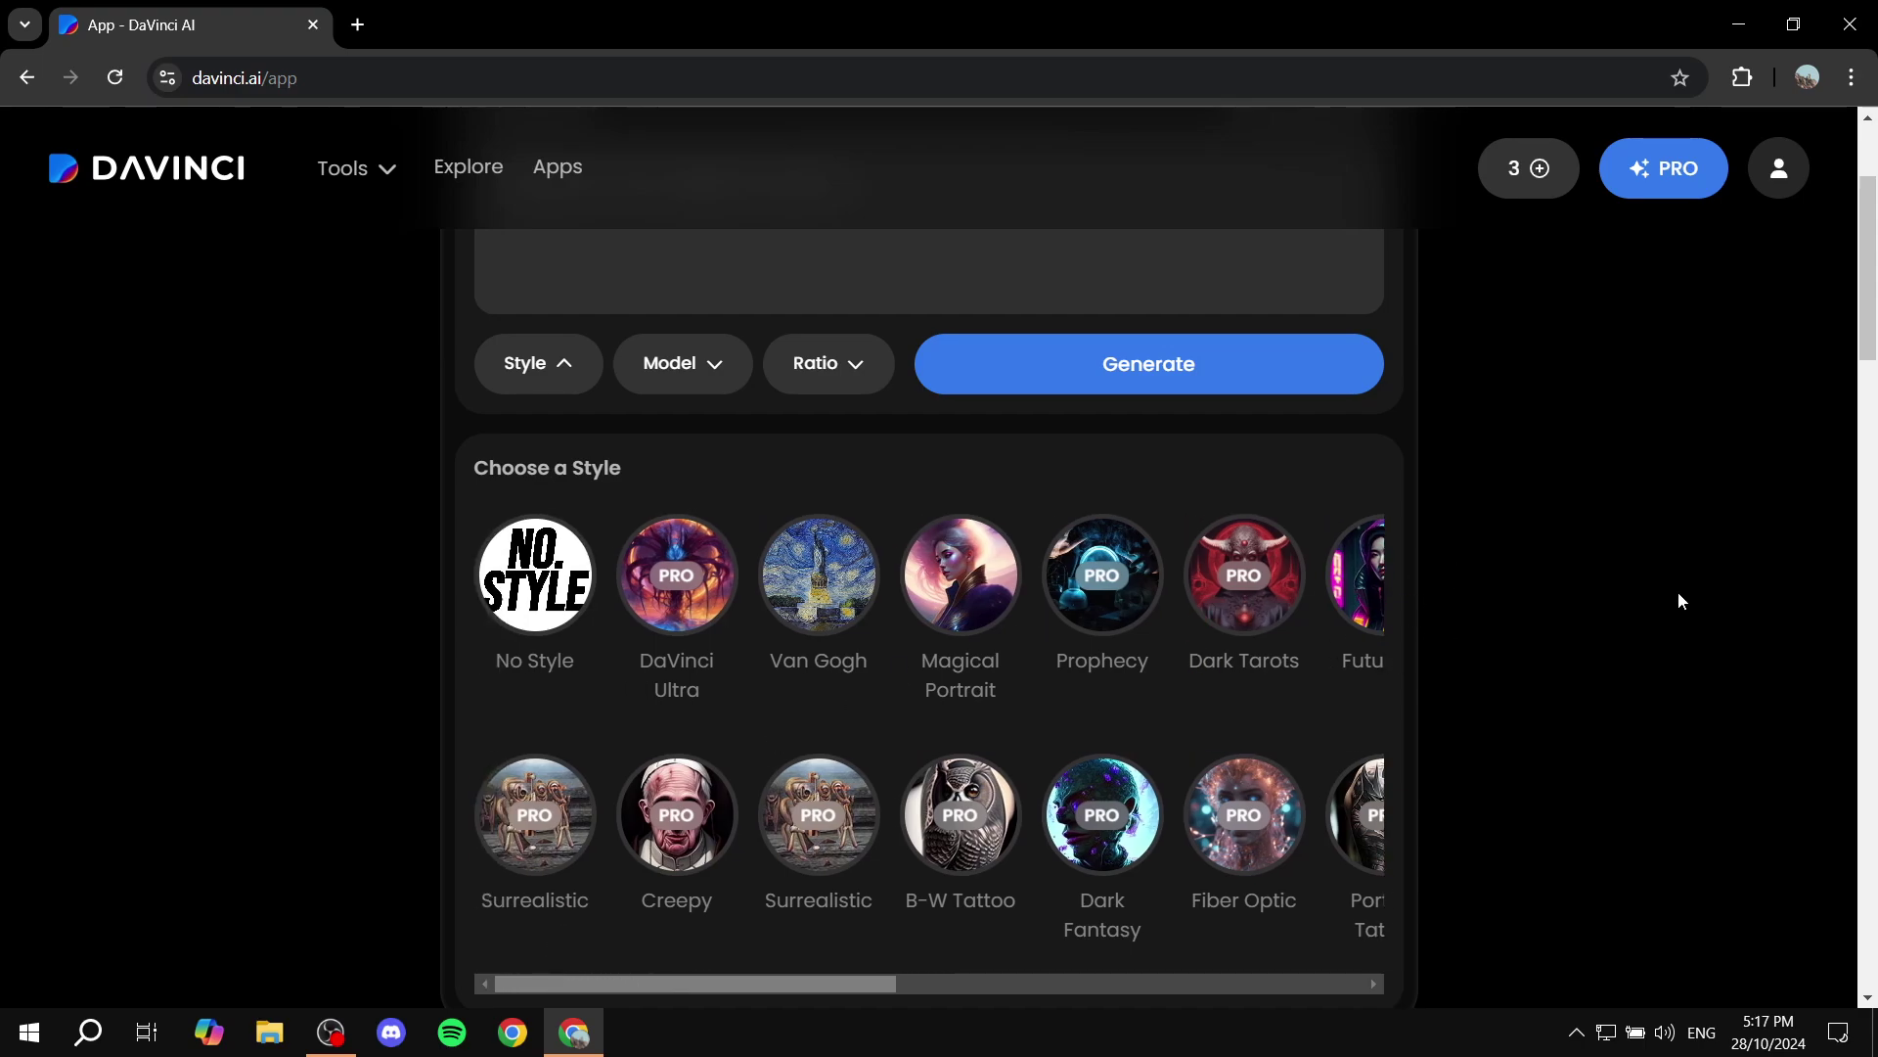
{"action": "scroll", "coordinate": [1400, 679], "scroll_direction": "up", "scroll_amount": 2}
{"action": "scroll", "coordinate": [997, 704], "scroll_direction": "down", "scroll_amount": 1}
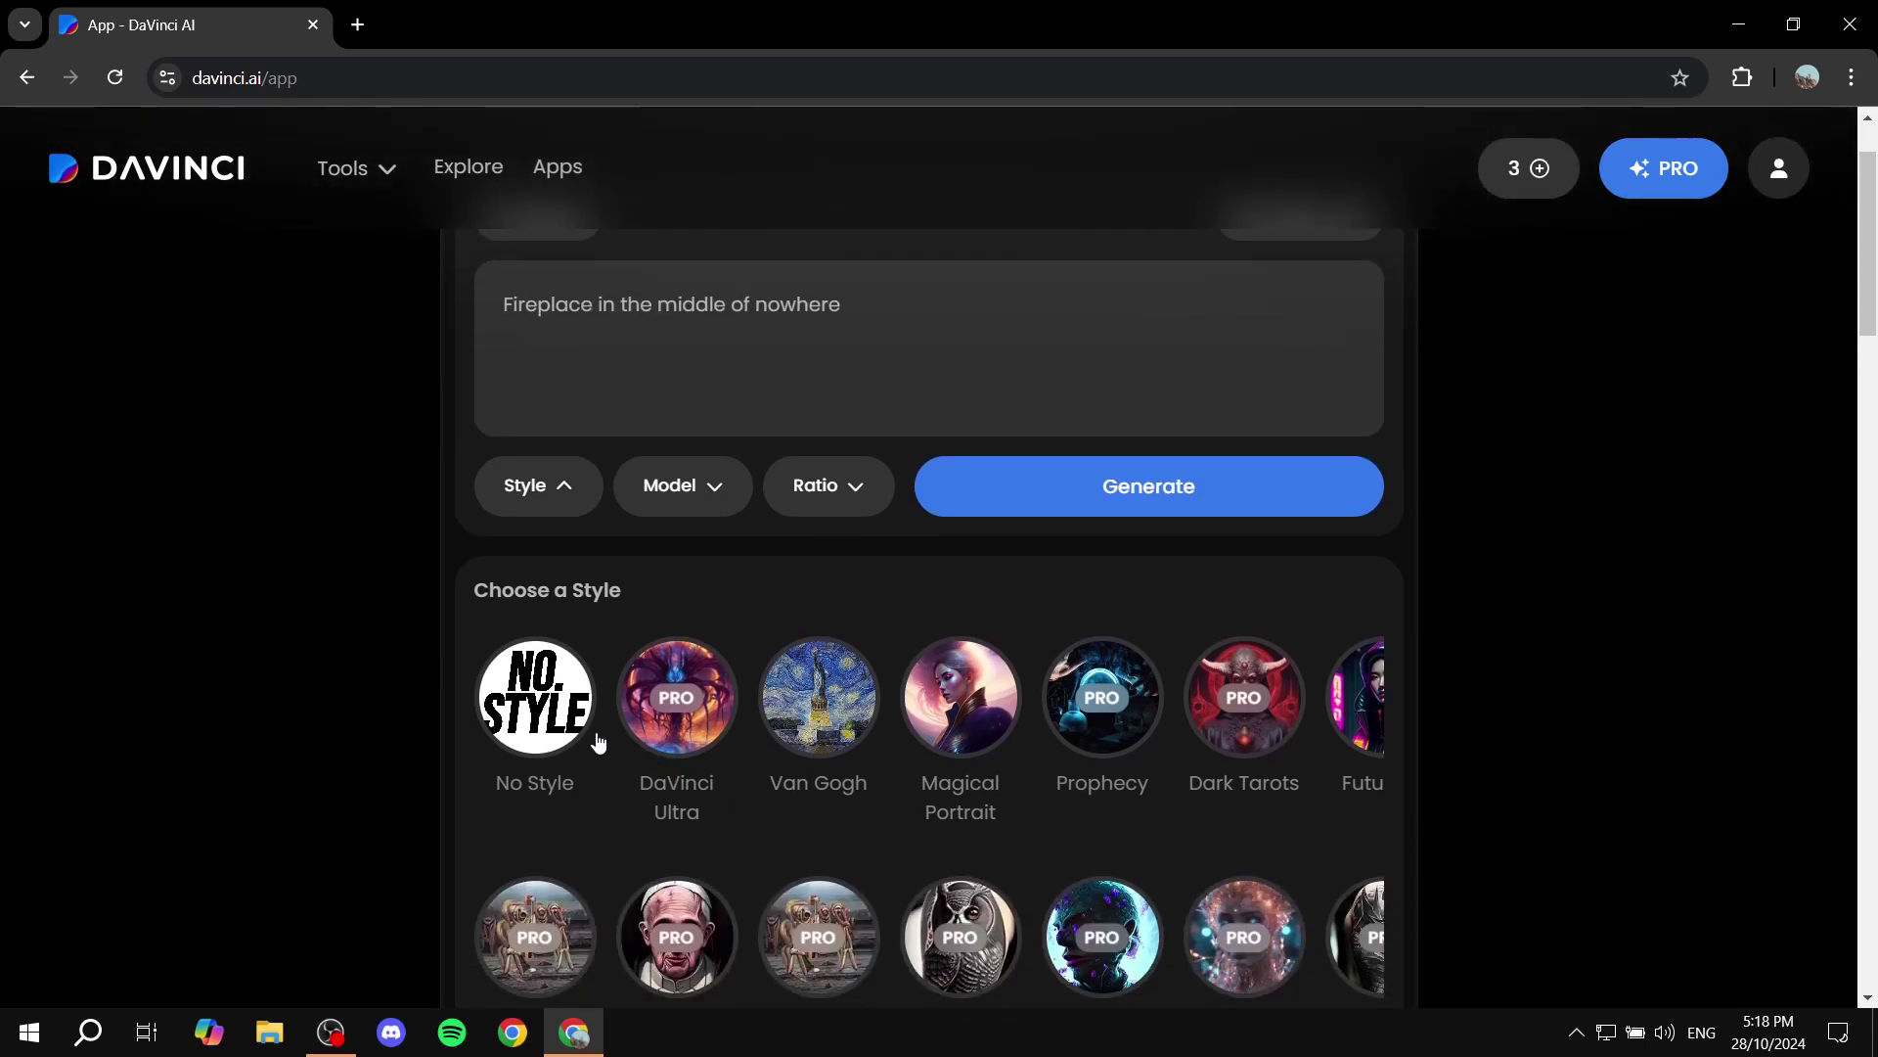
{"action": "left_click", "coordinate": [587, 734]}
{"action": "scroll", "coordinate": [725, 671], "scroll_direction": "up", "scroll_amount": 1}
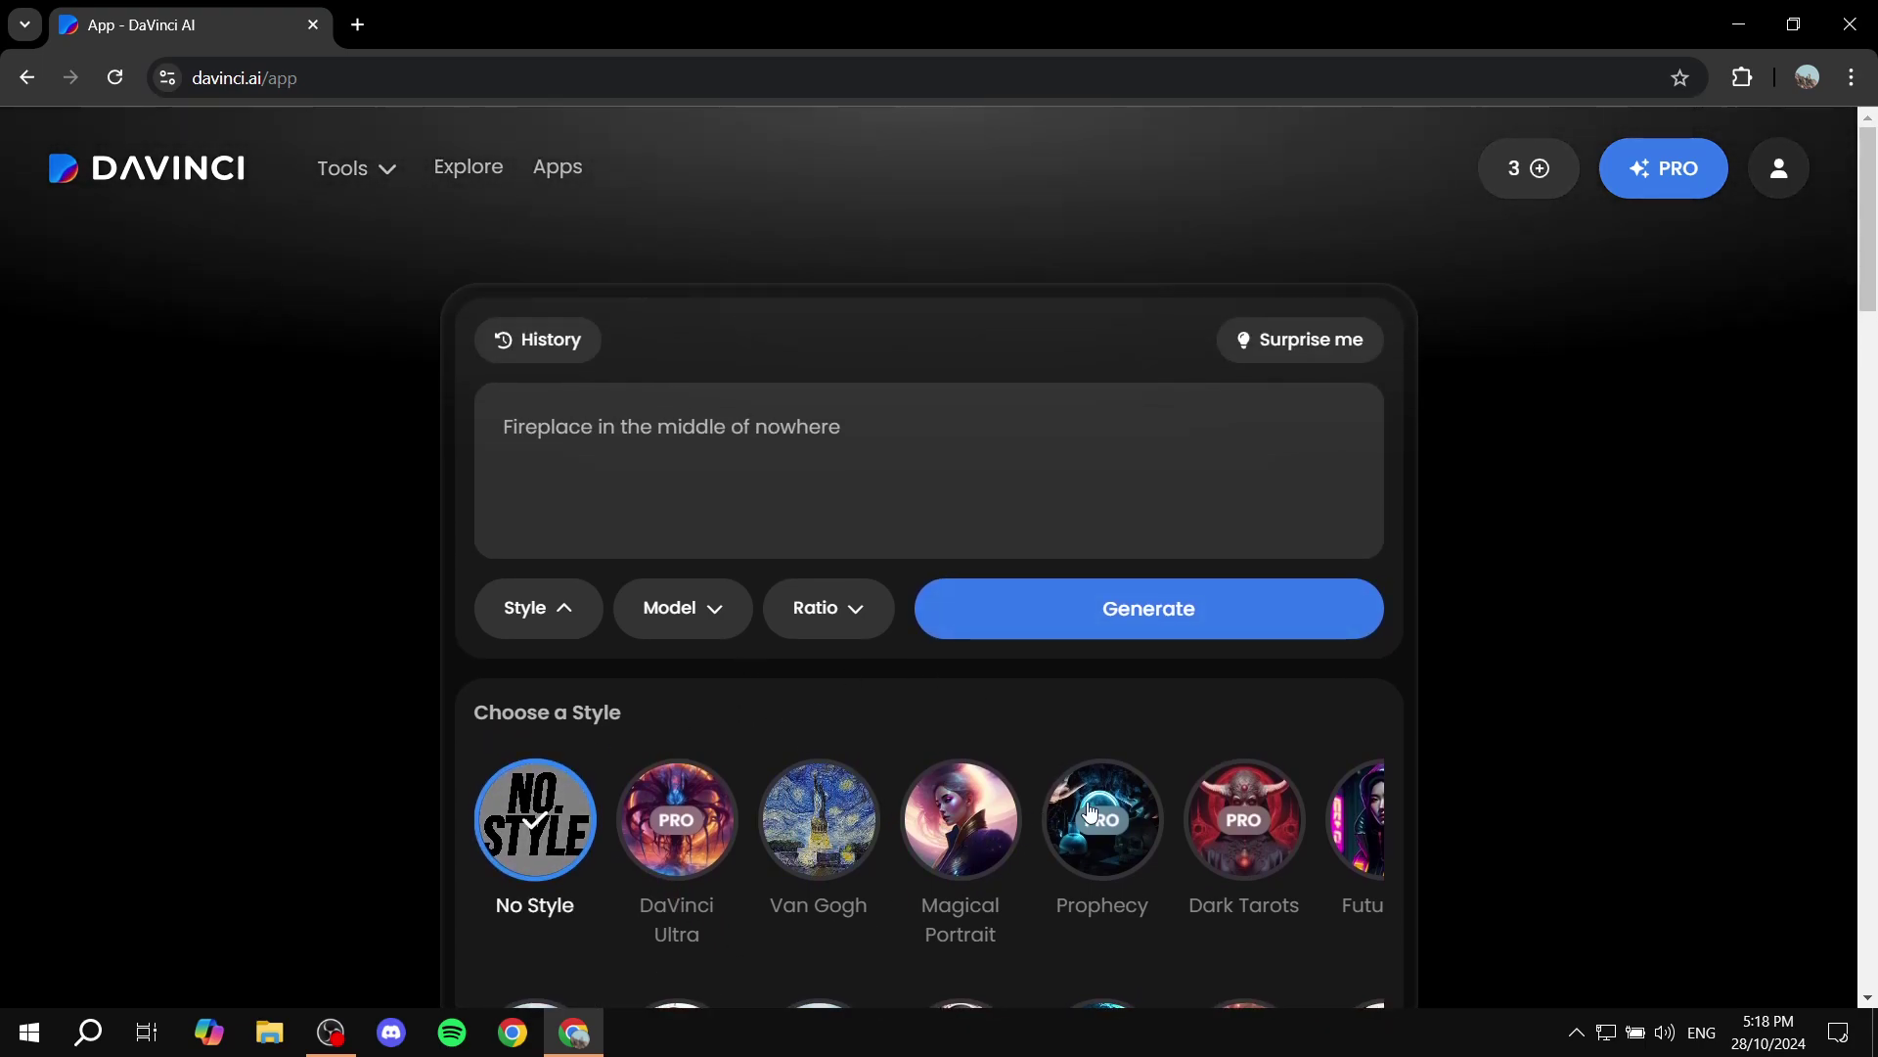
{"action": "left_click", "coordinate": [558, 607]}
- Generate fireplace images from the prompt, then generate a fresh set of results
{"action": "left_click", "coordinate": [856, 425]}
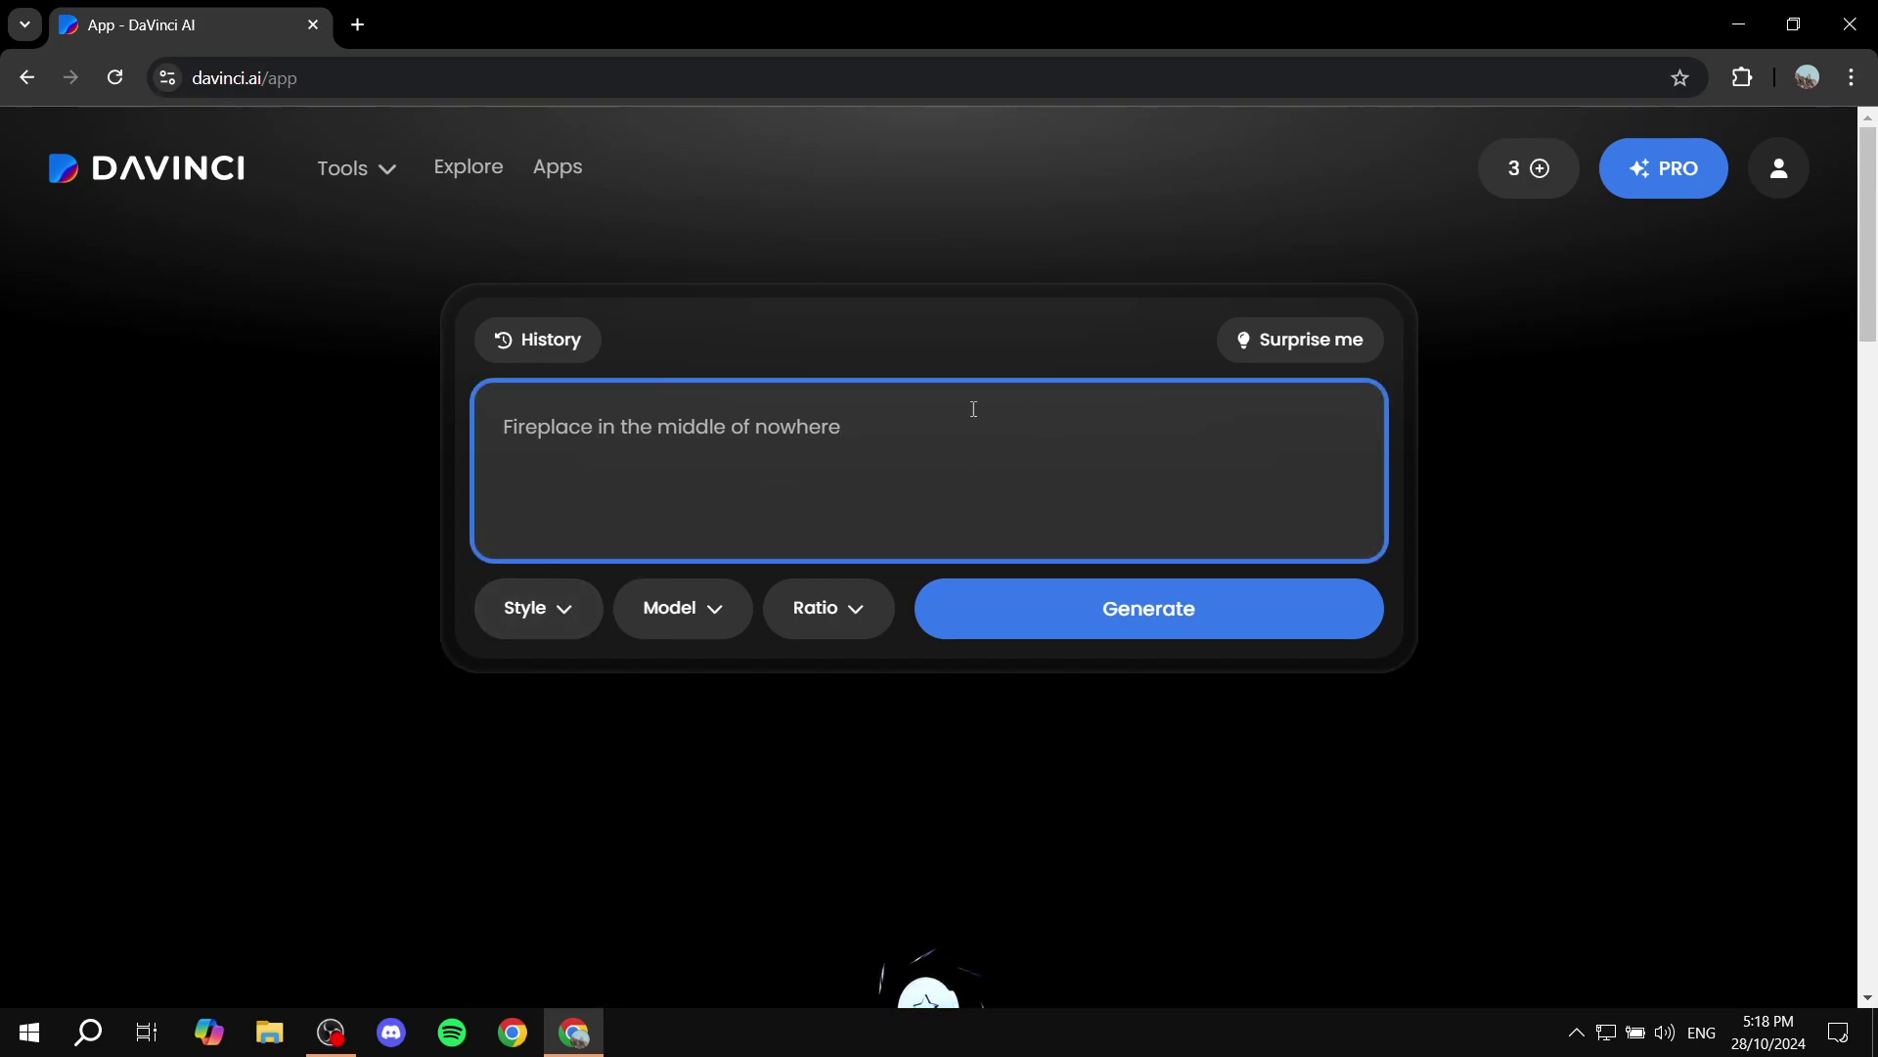
{"action": "left_click", "coordinate": [1174, 614]}
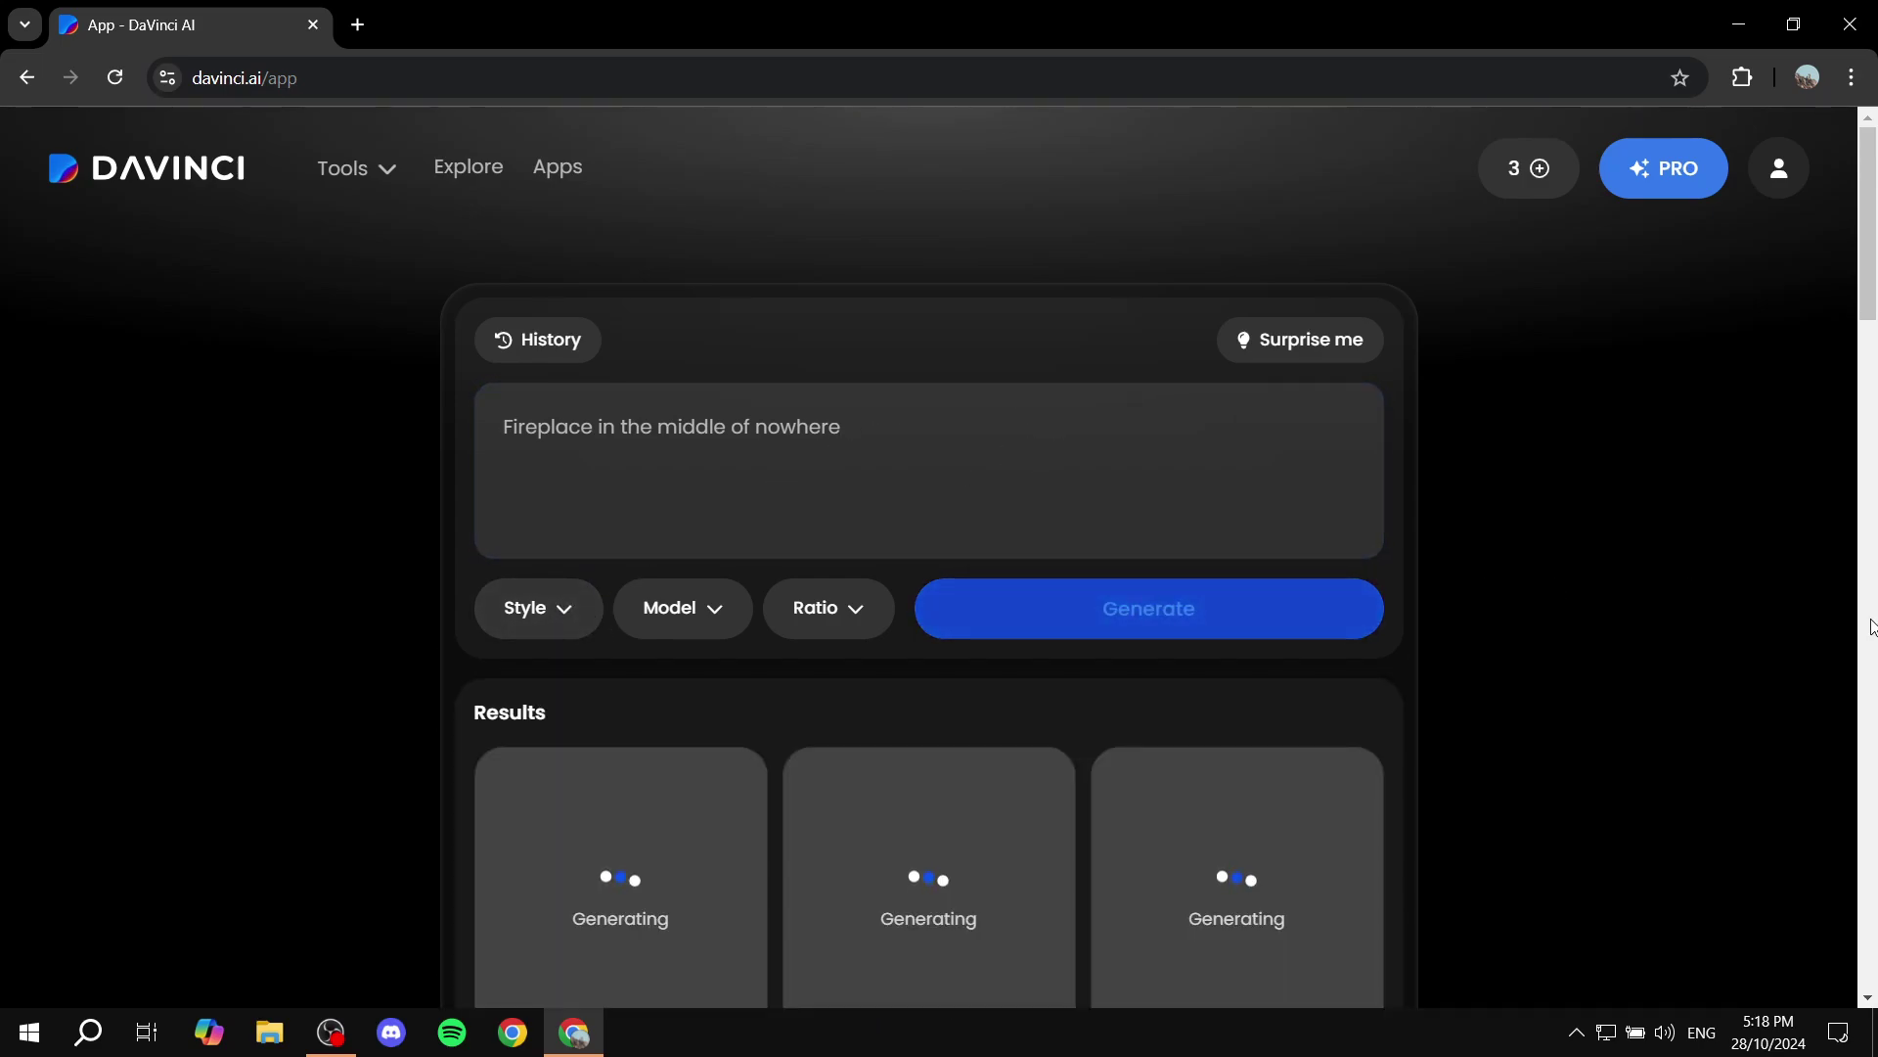
{"action": "scroll", "coordinate": [1608, 473], "scroll_direction": "down", "scroll_amount": 1}
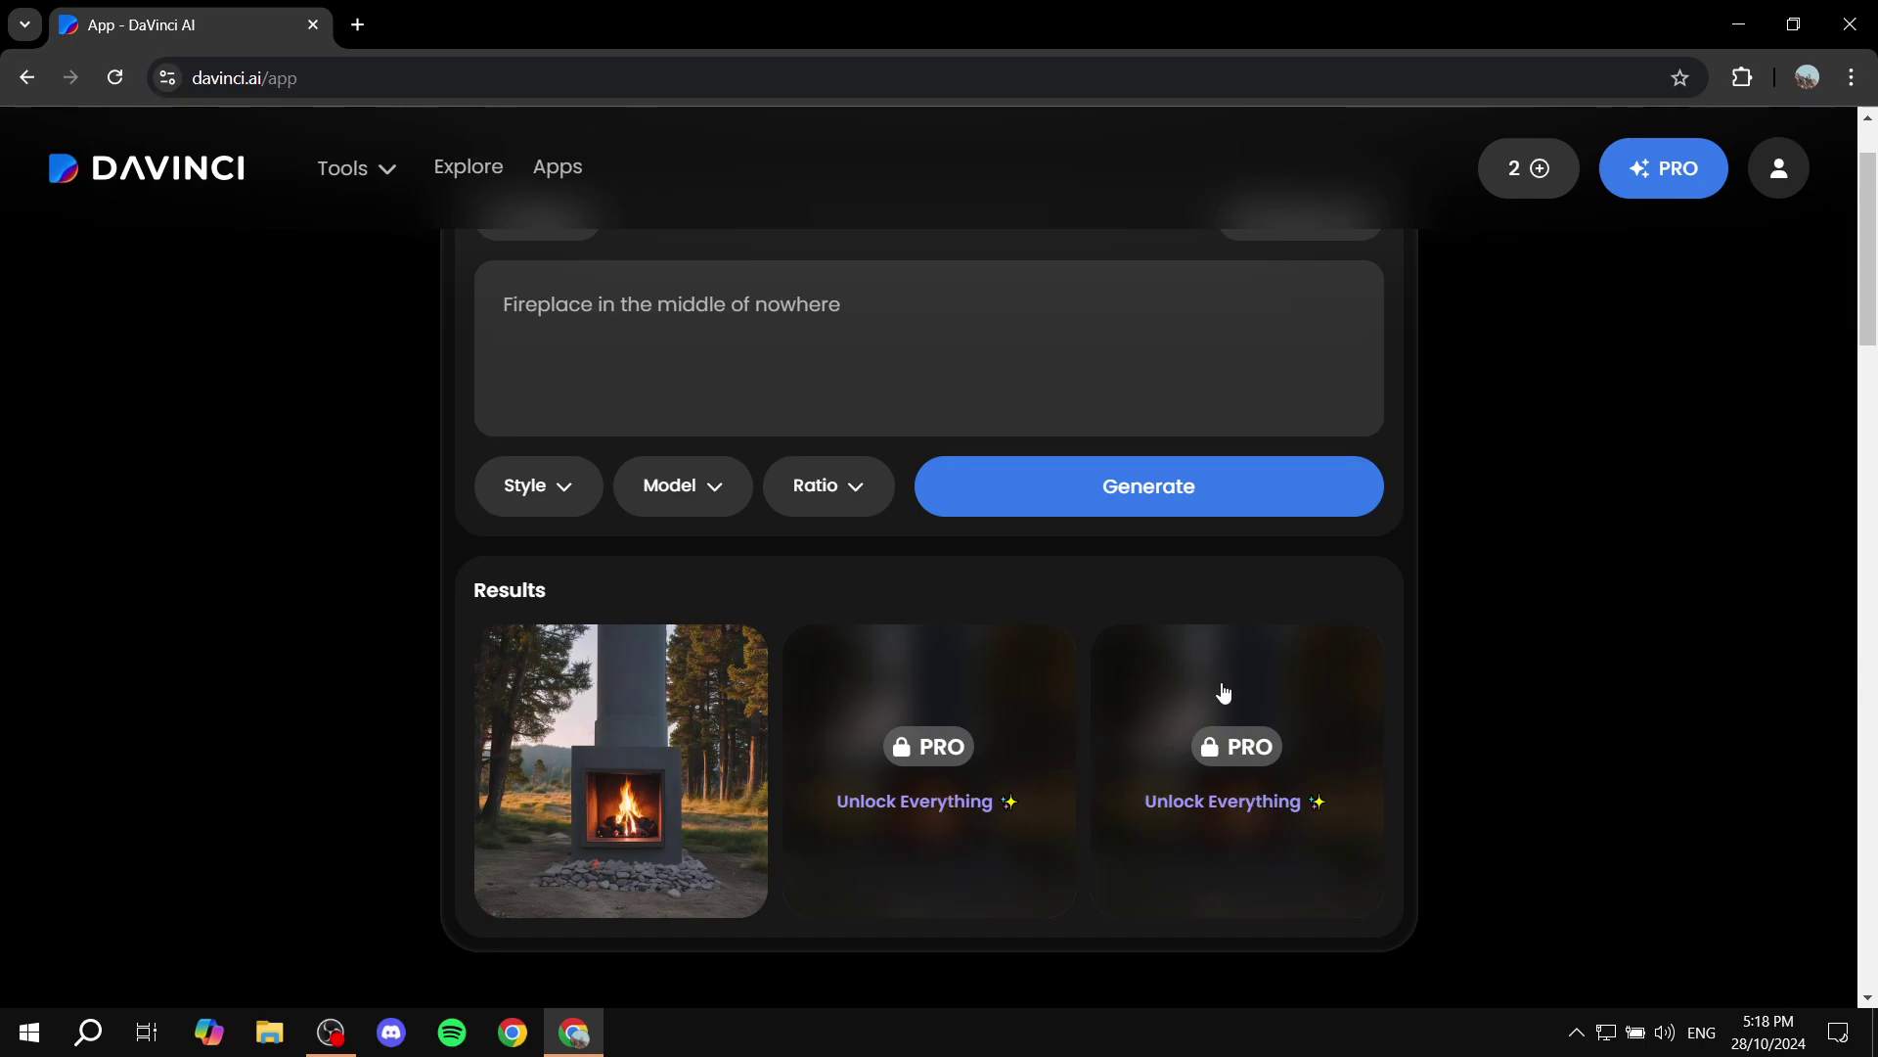
{"action": "left_click", "coordinate": [1094, 495]}
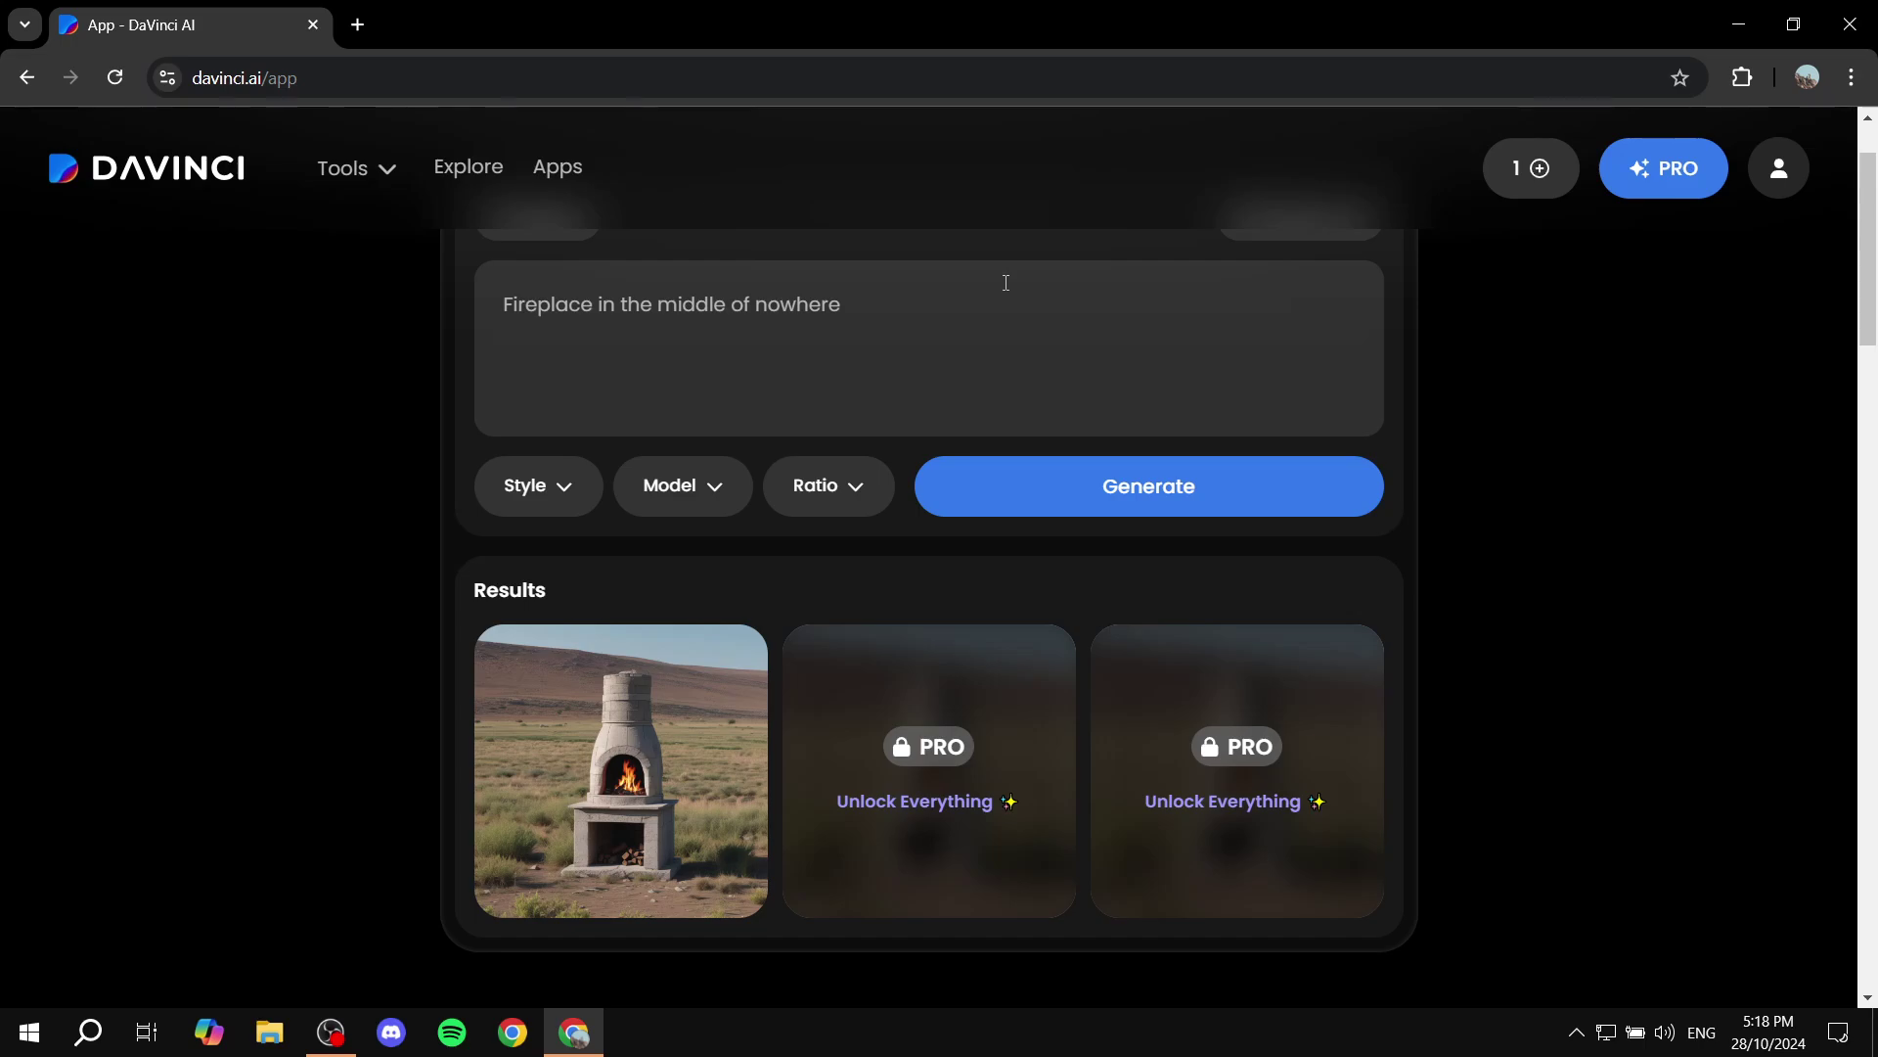
- Replace the prompt with 'Foggy nature. lots of greenery' and generate a misty forest image
{"action": "left_click_drag", "start_coordinate": [1006, 283], "coordinate": [454, 329]}
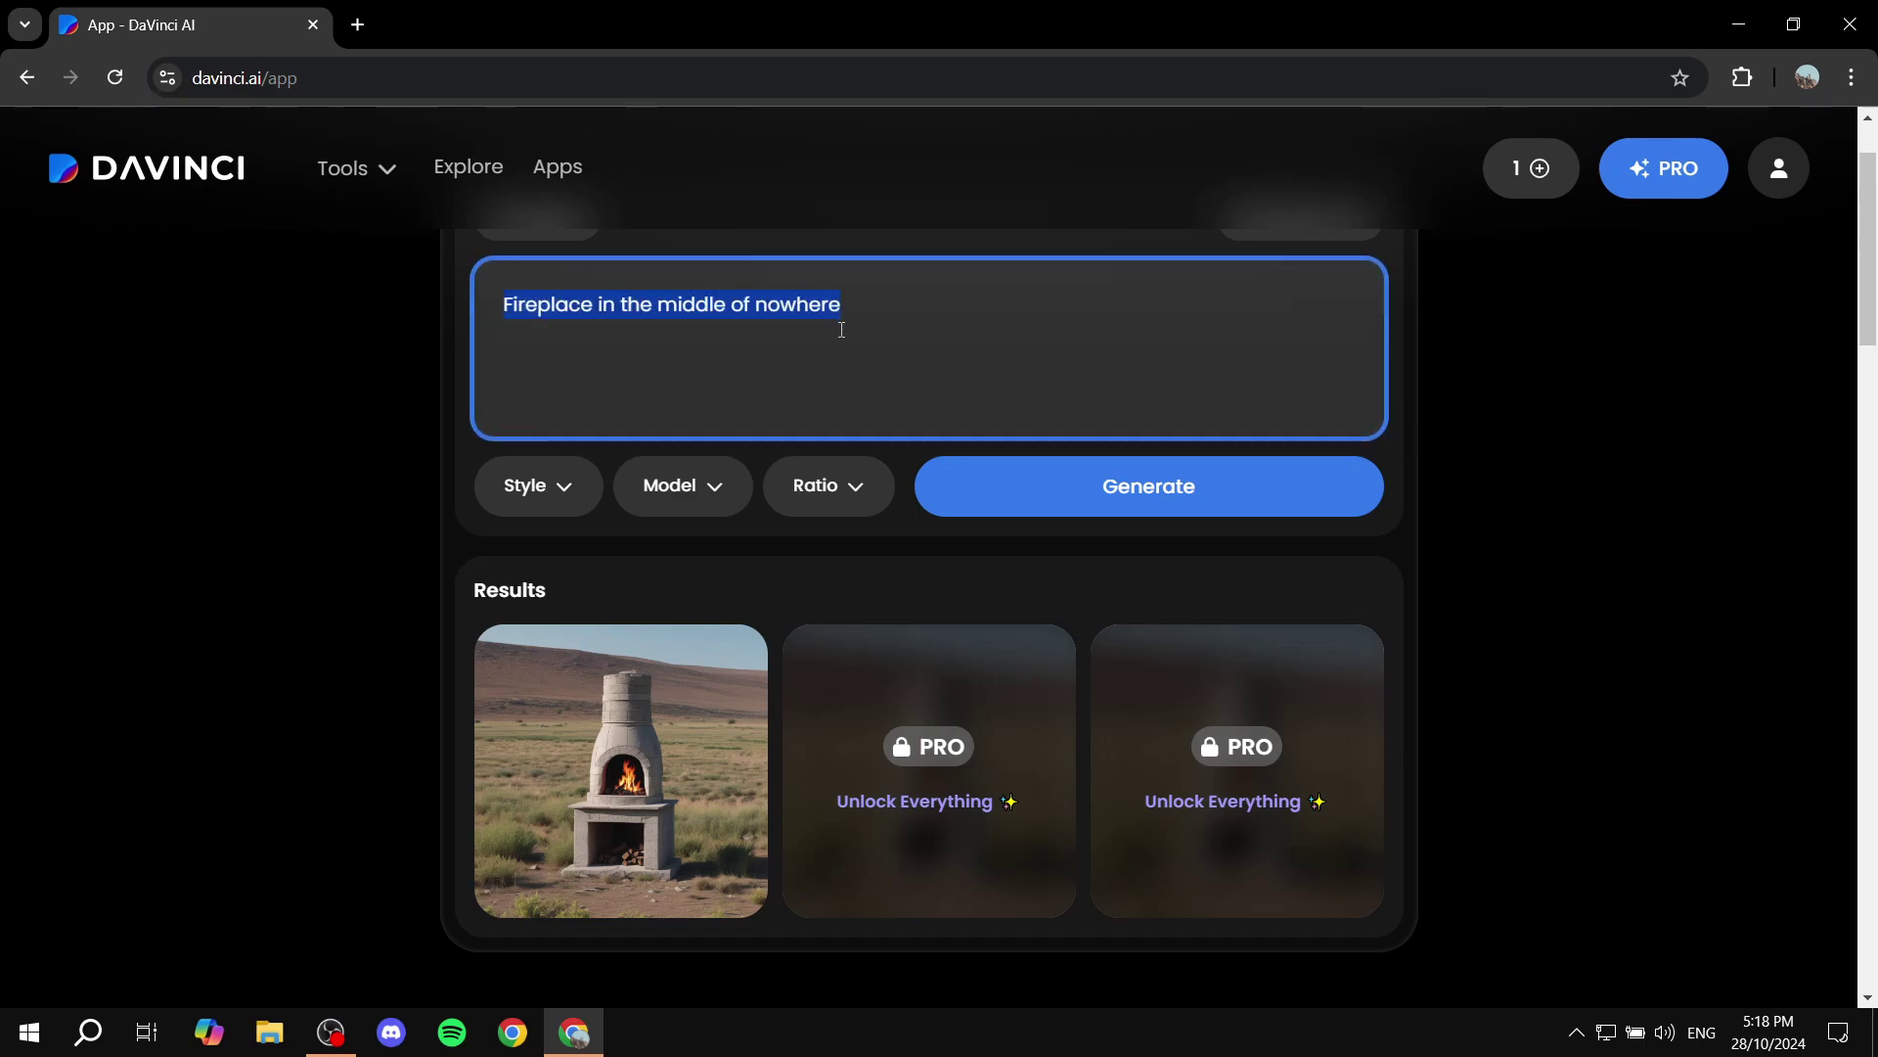
{"action": "type", "text": "For"}
{"action": "key", "text": "BackSpace"}
{"action": "type", "text": "ggy nature. lots of greenery"}
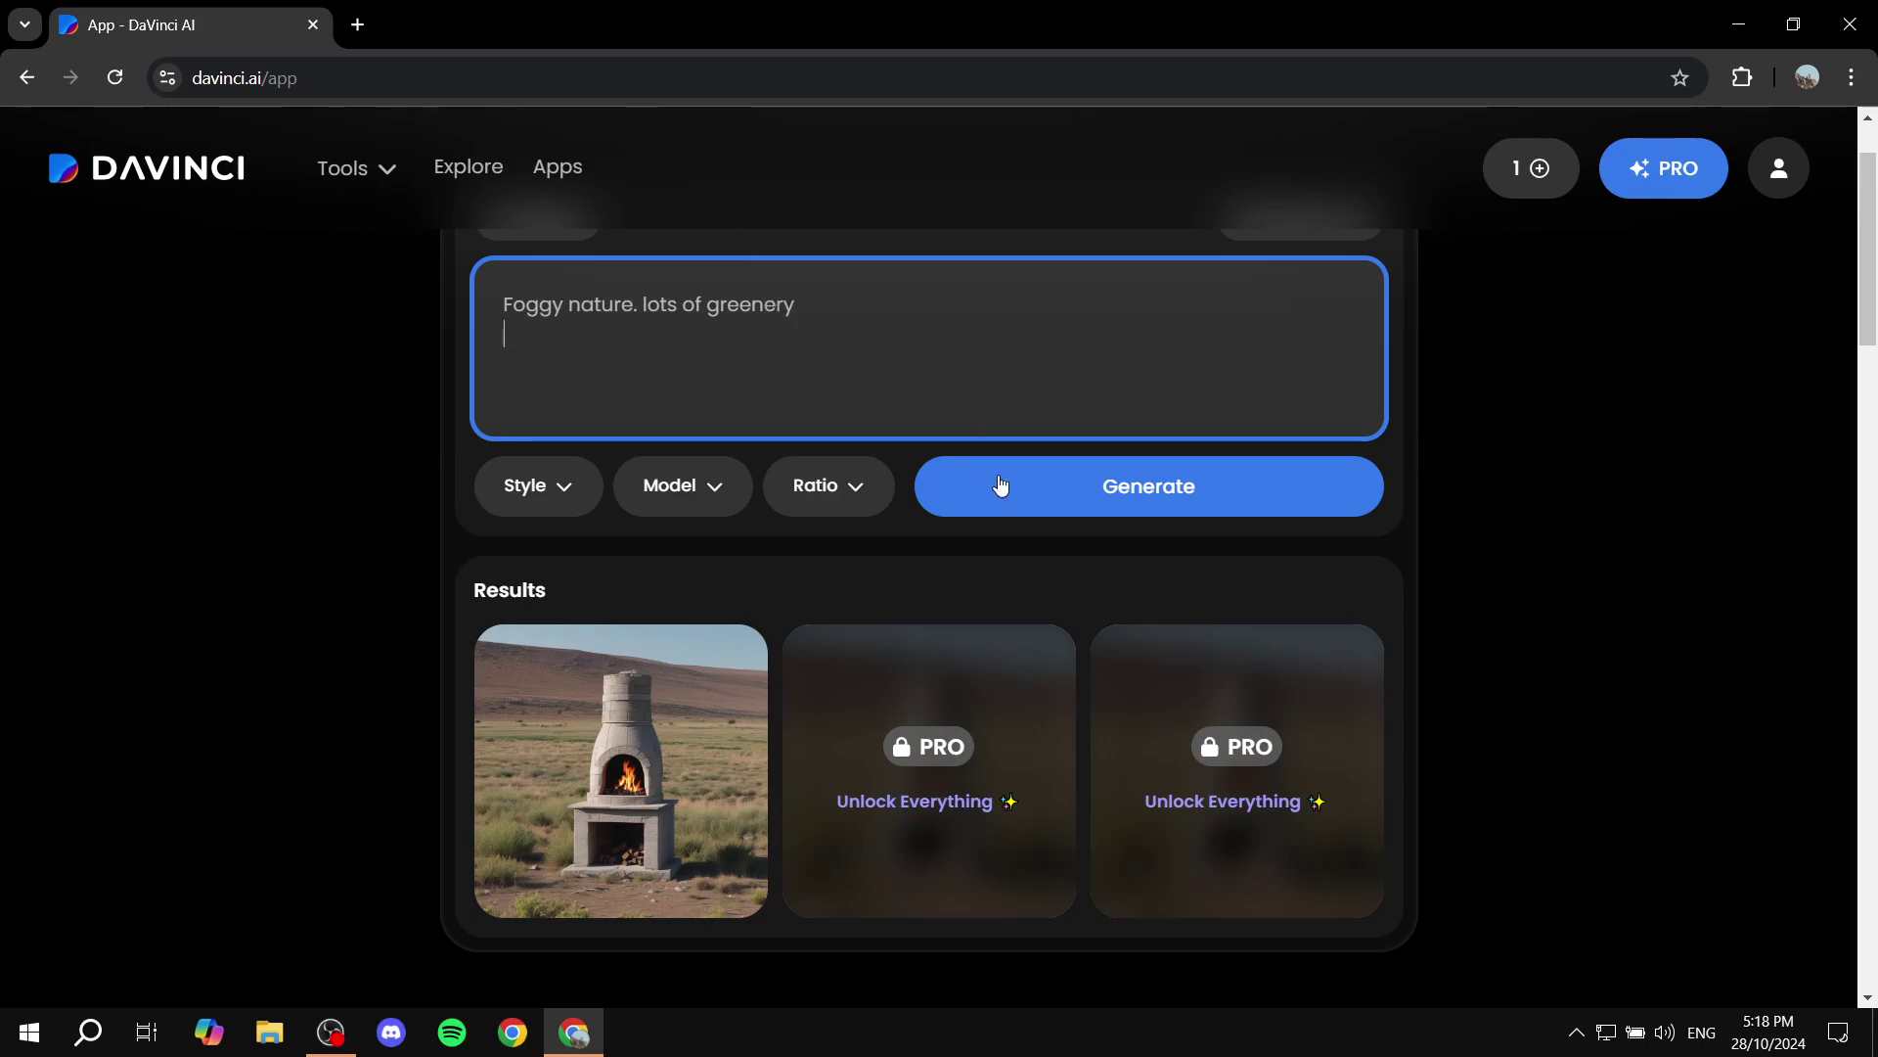
{"action": "left_click", "coordinate": [1001, 486]}
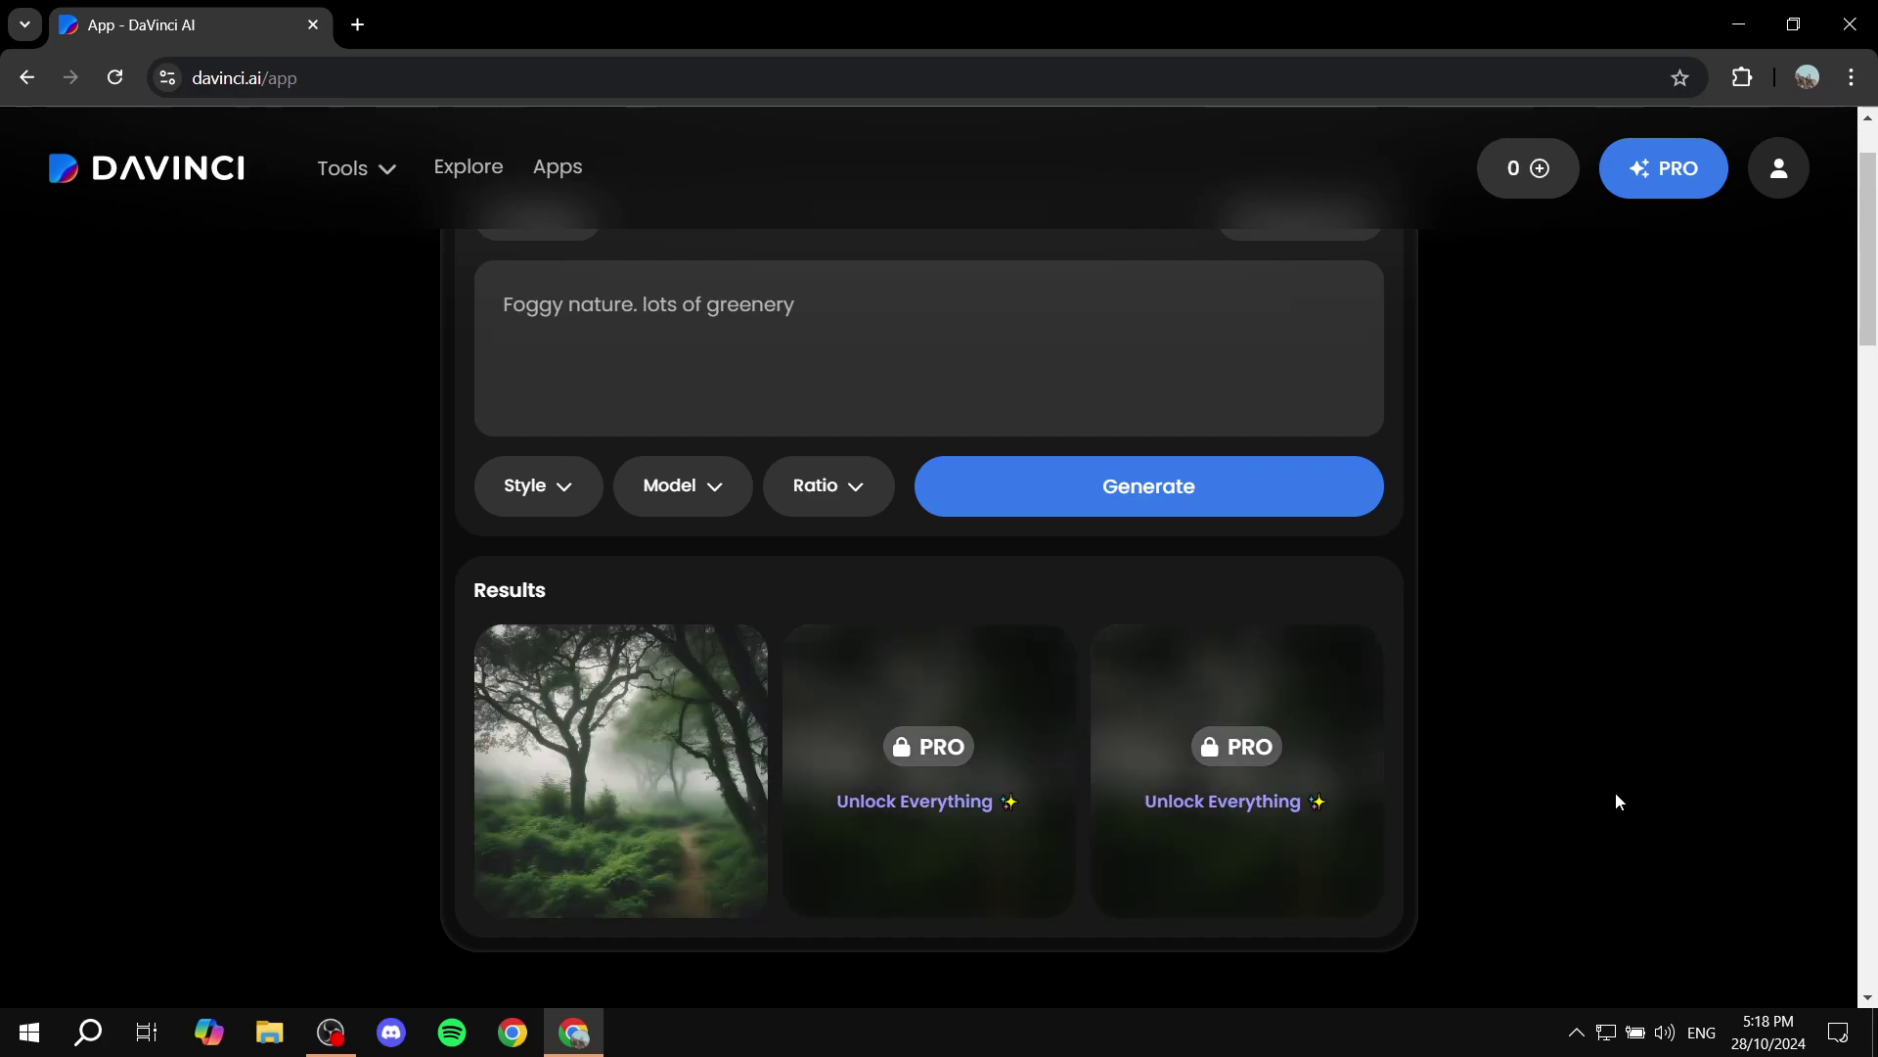
{"action": "left_click", "coordinate": [666, 744]}
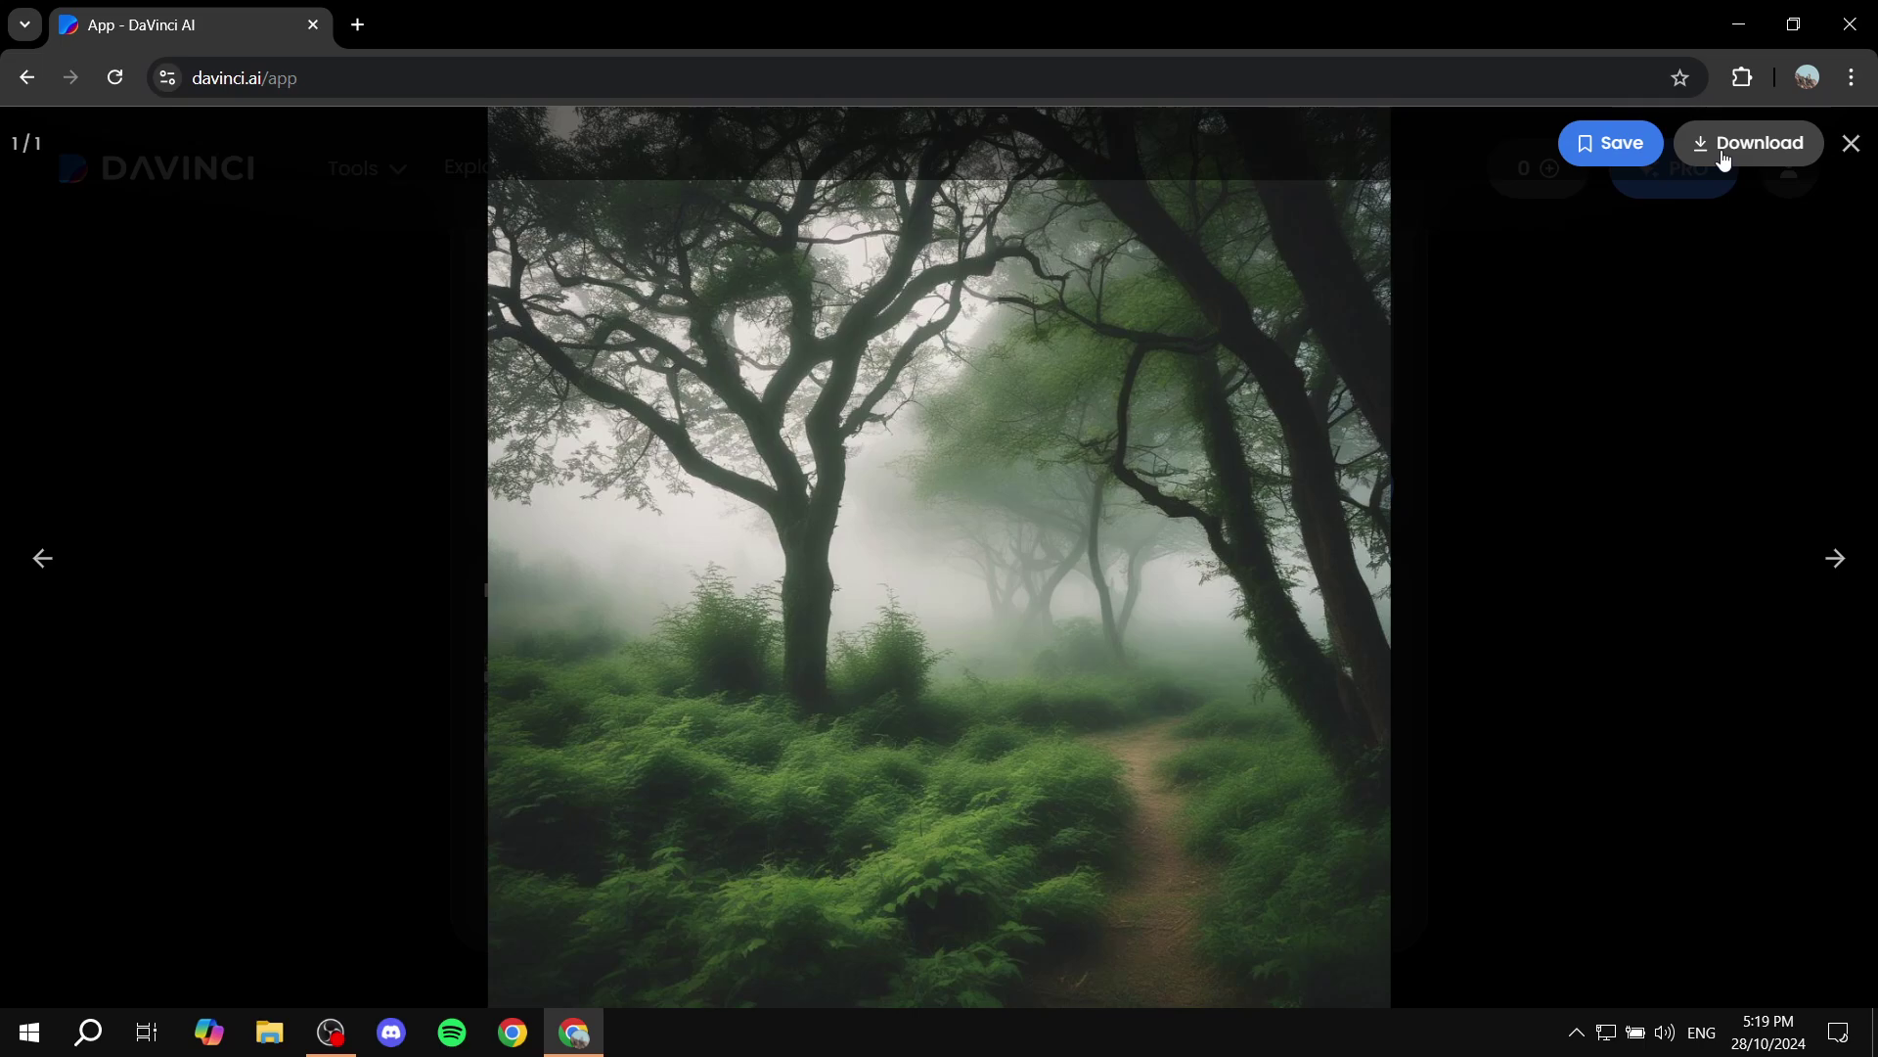
{"action": "left_click", "coordinate": [1851, 143]}
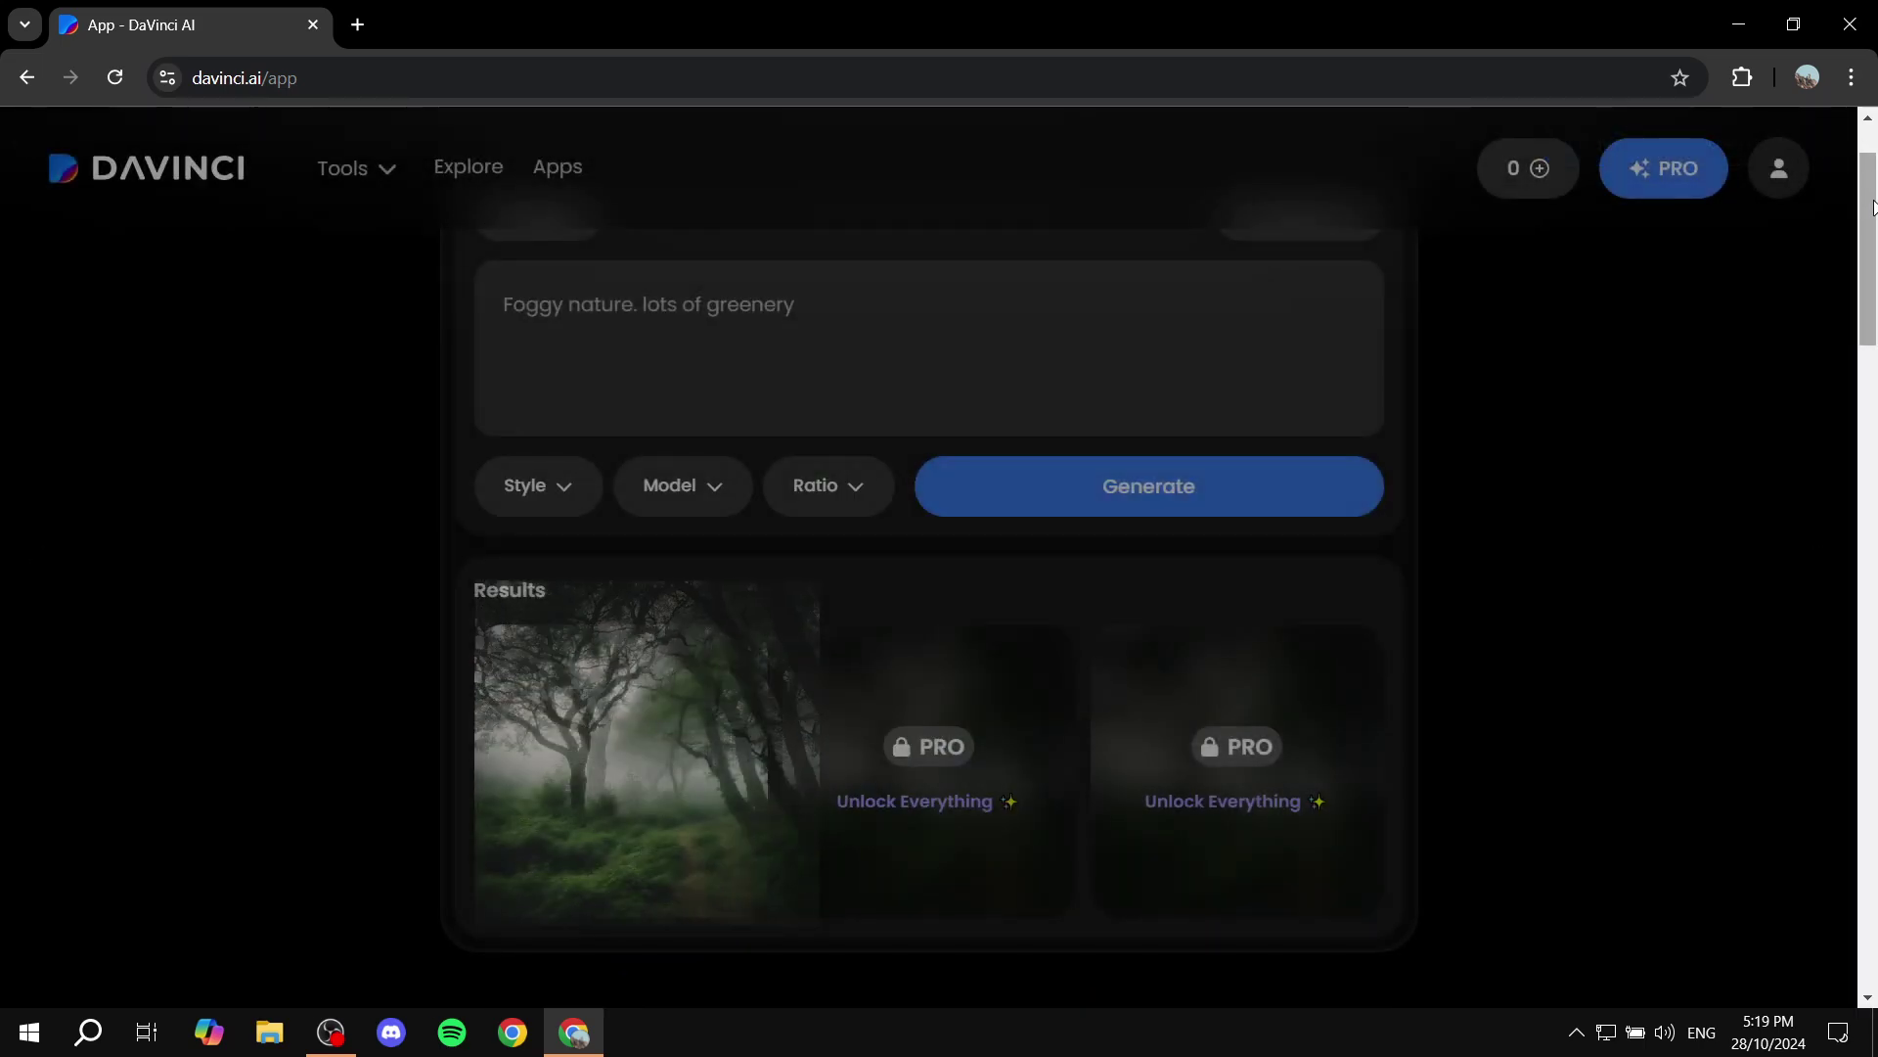